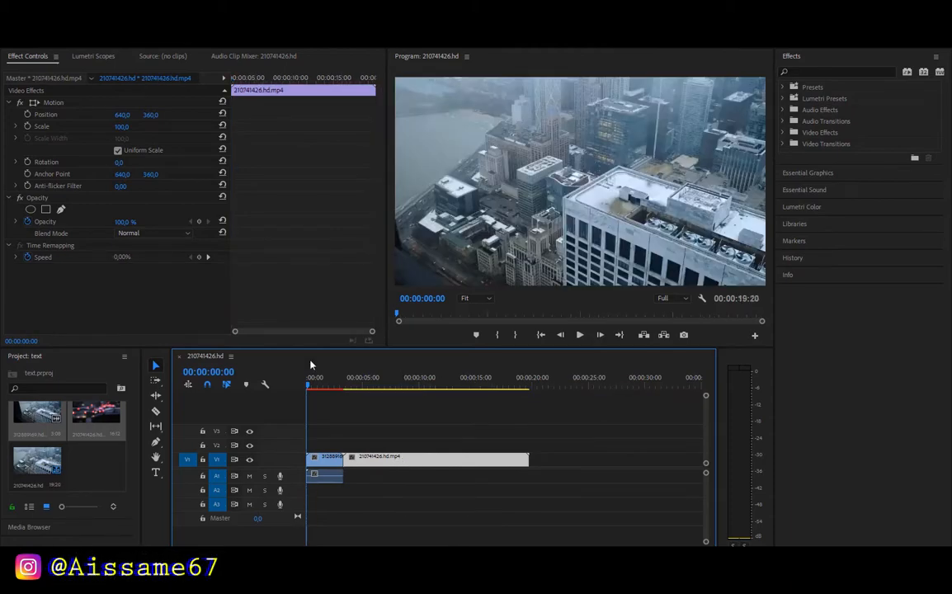
# At 00:00:02:10, draw a full-height rectangle over the middle of the video frame with the Rectangle tool
pyautogui.click(320, 385)
pyautogui.moveTo(326, 393); pyautogui.dragTo(333, 394)
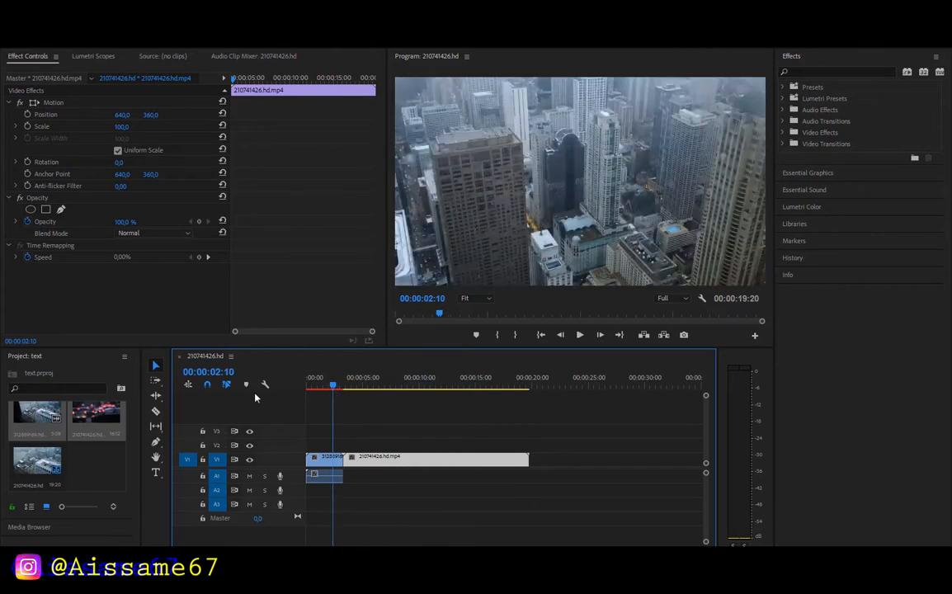
pyautogui.click(157, 444)
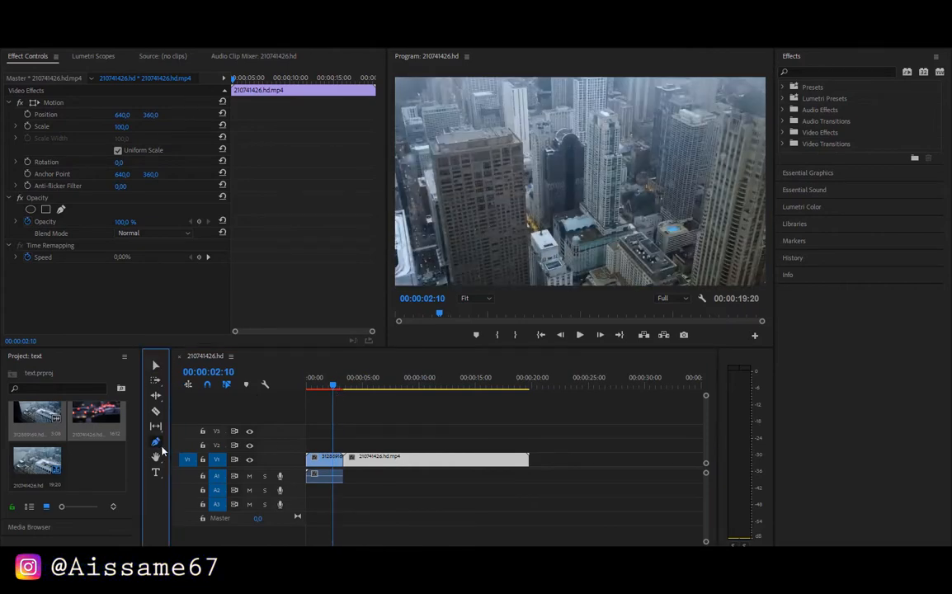
pyautogui.click(162, 450)
pyautogui.click(175, 452)
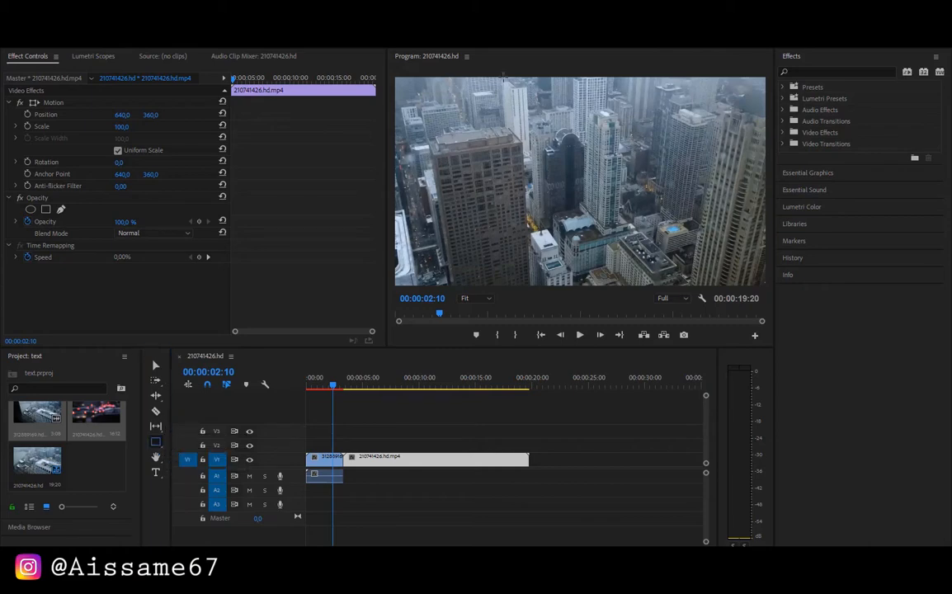
pyautogui.moveTo(501, 79)
pyautogui.mouseDown()
pyautogui.moveTo(670, 208)
pyautogui.moveTo(668, 294)
pyautogui.moveTo(679, 282)
pyautogui.moveTo(731, 283)
pyautogui.moveTo(726, 291)
pyautogui.mouseUp()
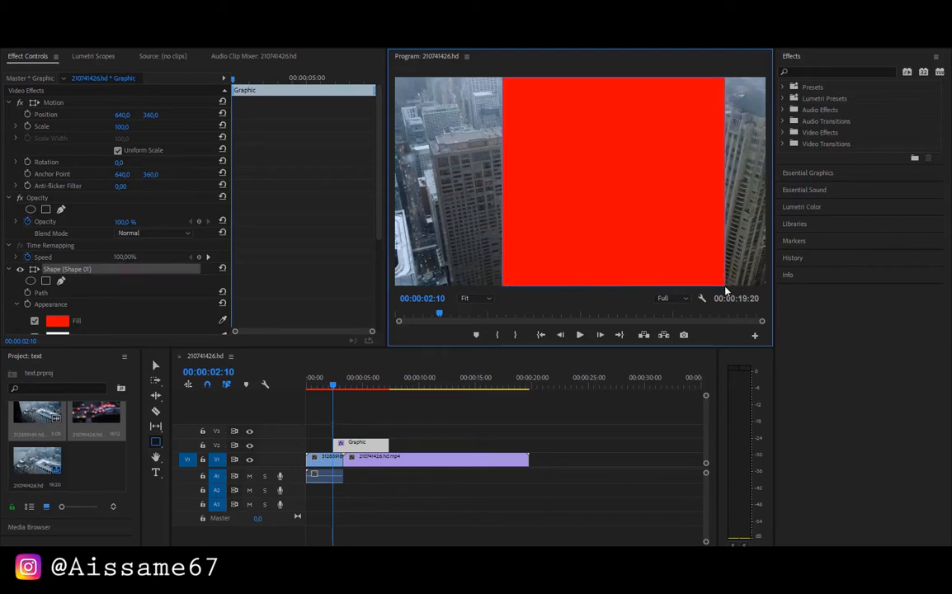
# Set the rectangle's fill colour to orange with the hex value FF9728
pyautogui.click(803, 174)
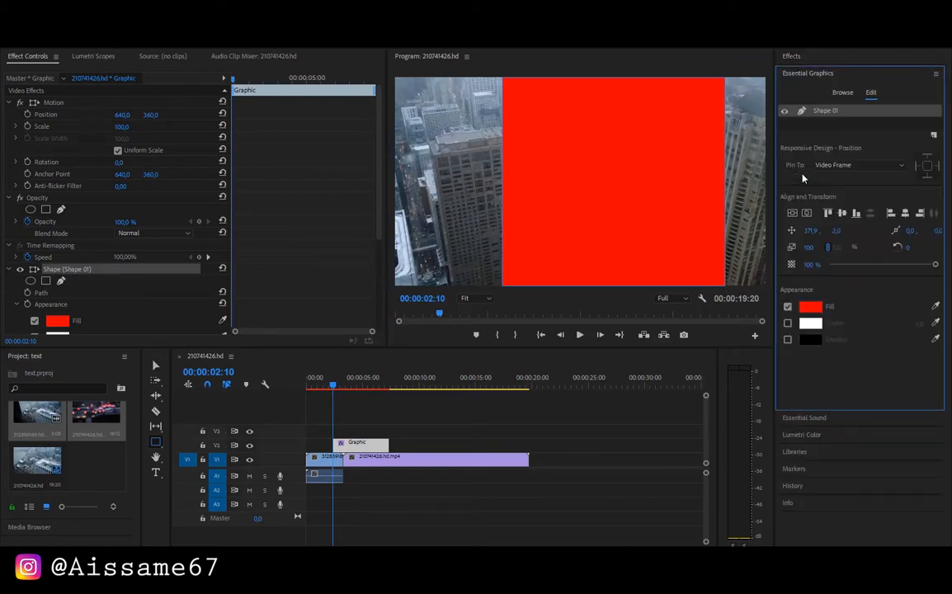
pyautogui.click(808, 308)
pyautogui.doubleClick(546, 383)
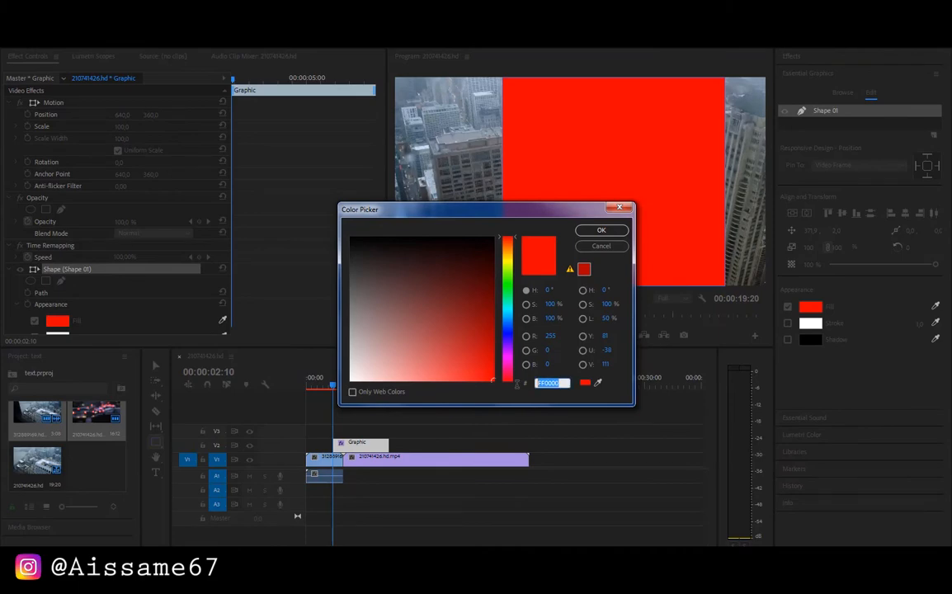
pyautogui.write('B')
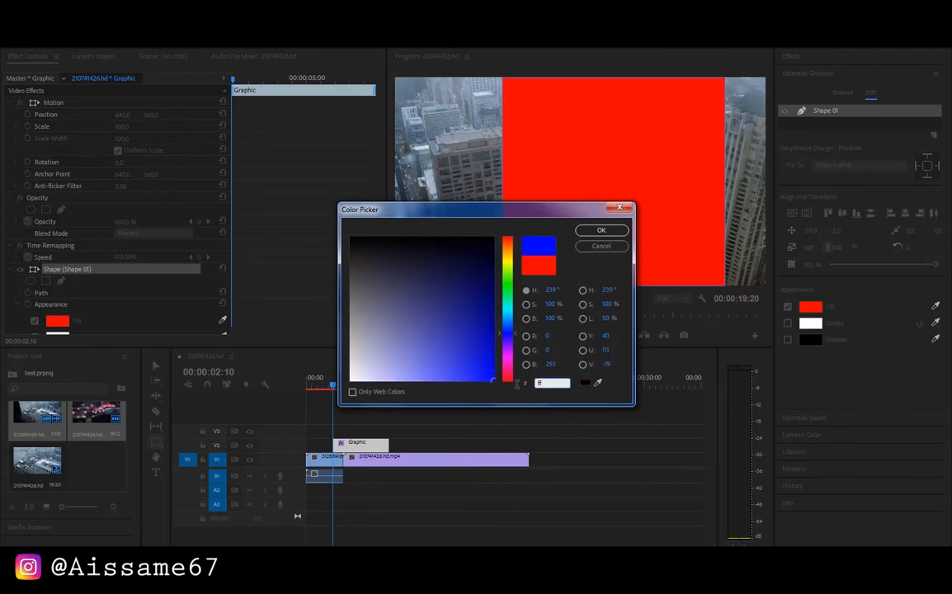
pyautogui.write('97')
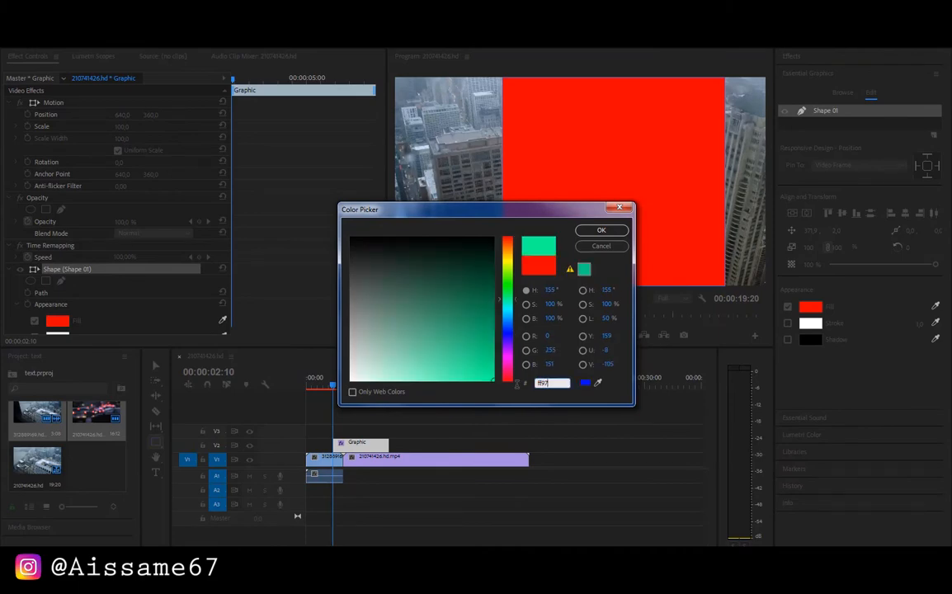
pyautogui.write('28')
pyautogui.click(602, 229)
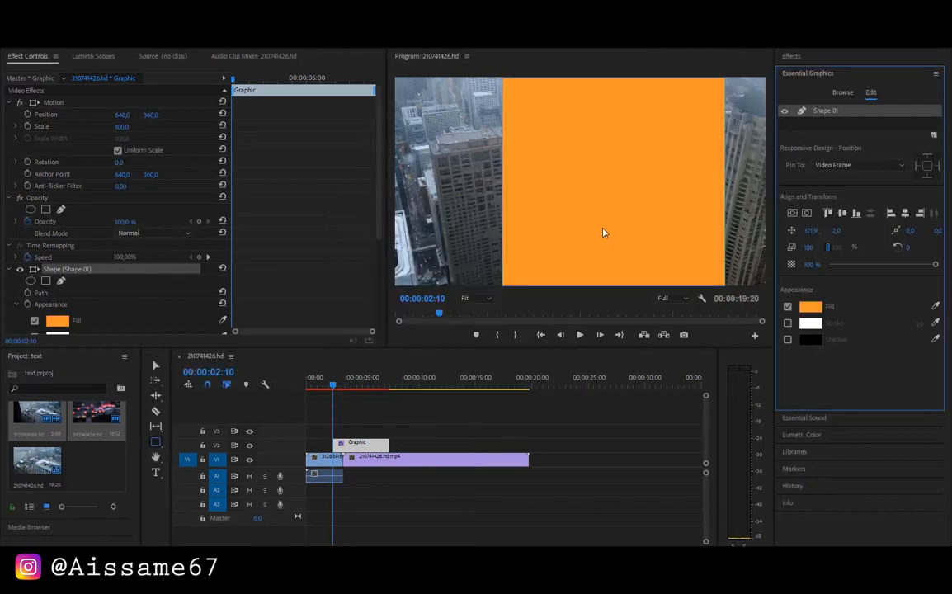
# Centre the orange rectangle horizontally and vertically in the frame and set its rotation to 43°
pyautogui.click(806, 213)
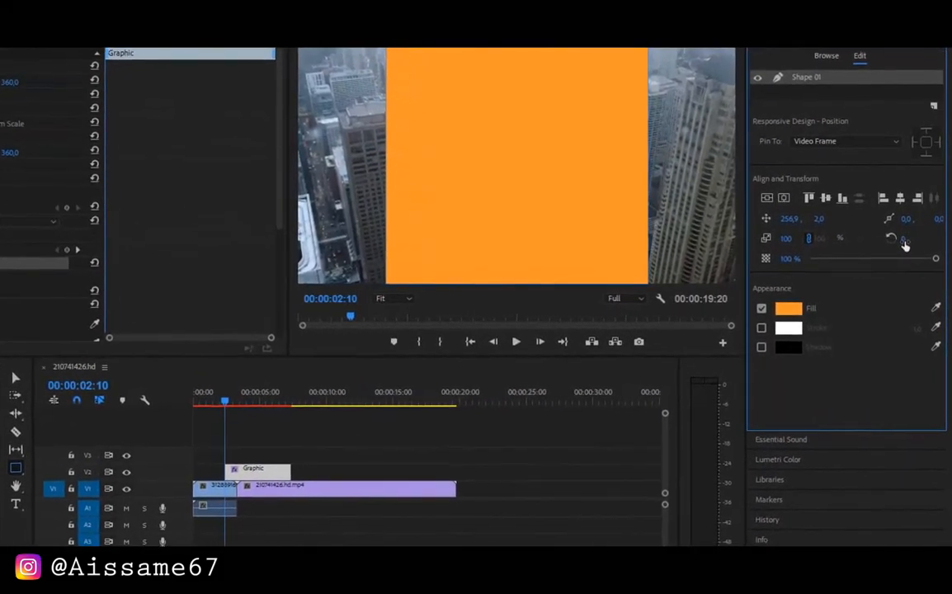
pyautogui.click(904, 239)
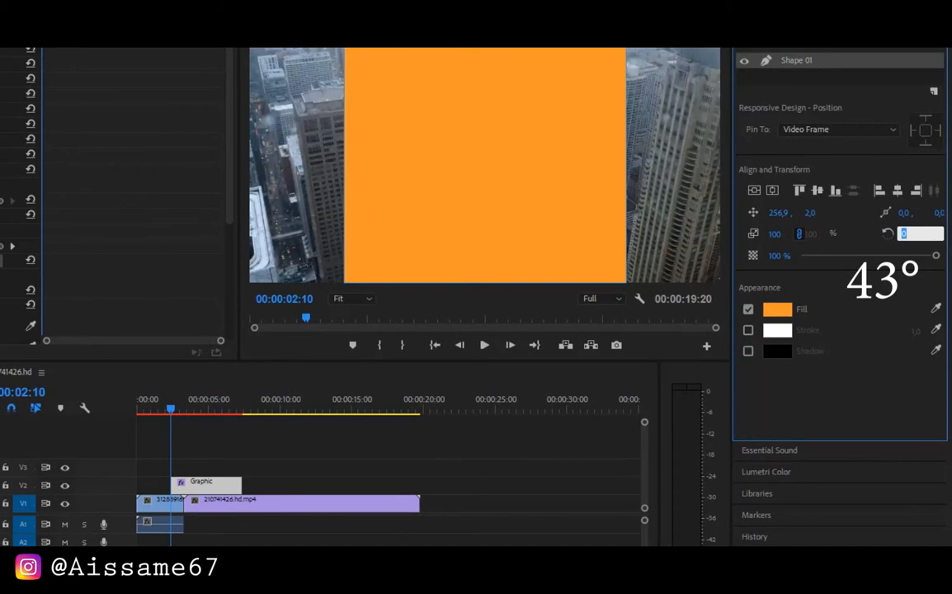
pyautogui.write('45')
pyautogui.press('Return')
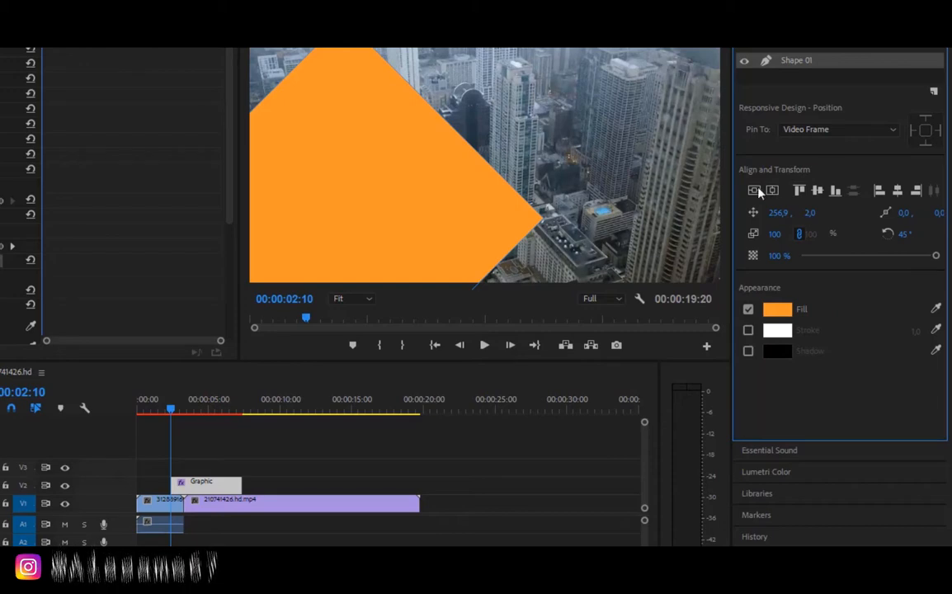
pyautogui.click(770, 190)
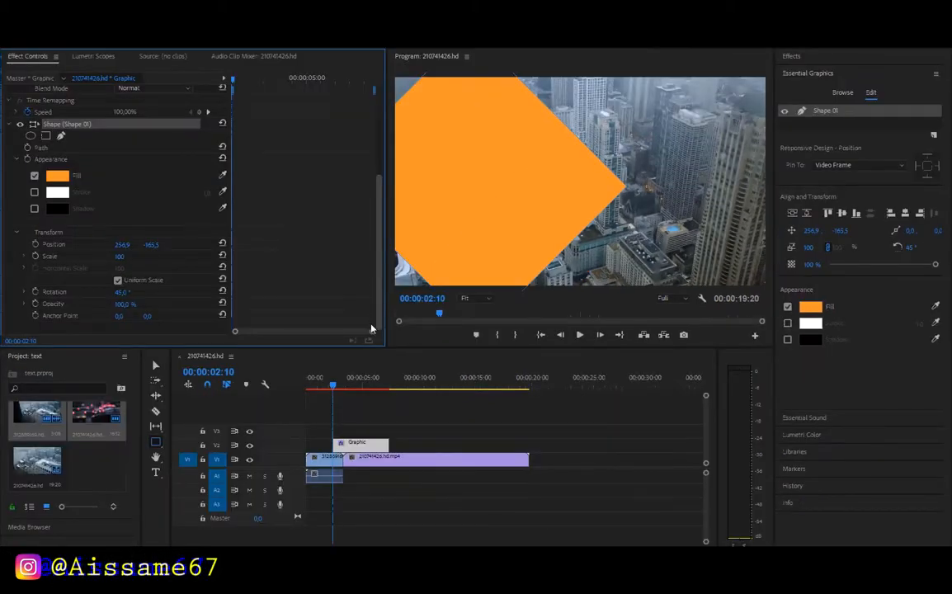
pyautogui.moveTo(909, 248); pyautogui.dragTo(909, 248)
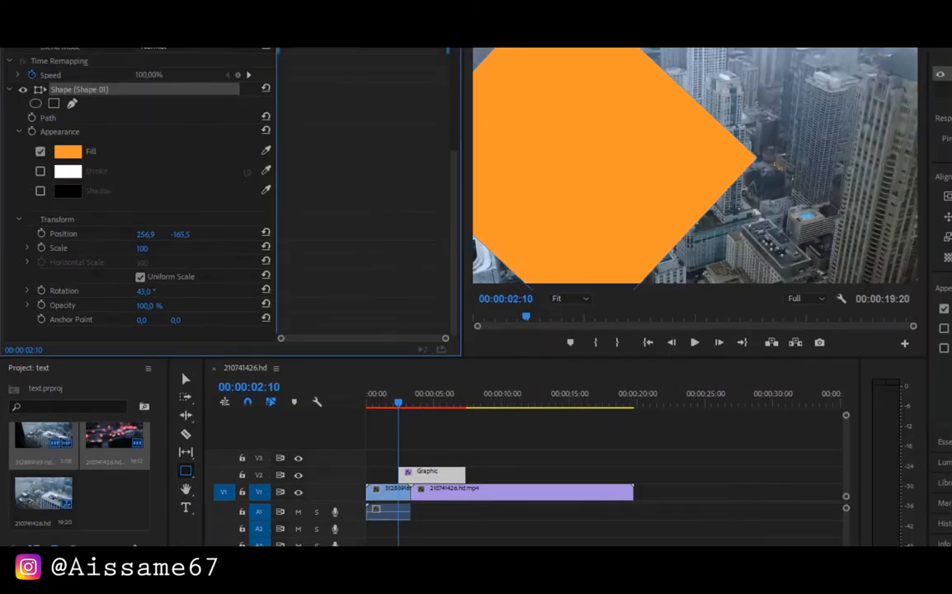
# Keyframe the shape's Position so its X value goes from 1939.9 near the graphic's start to -821 at 00:00:06:14
pyautogui.moveTo(145, 235)
pyautogui.mouseDown()
pyautogui.moveTo(130, 213)
pyautogui.moveTo(140, 236)
pyautogui.mouseUp()
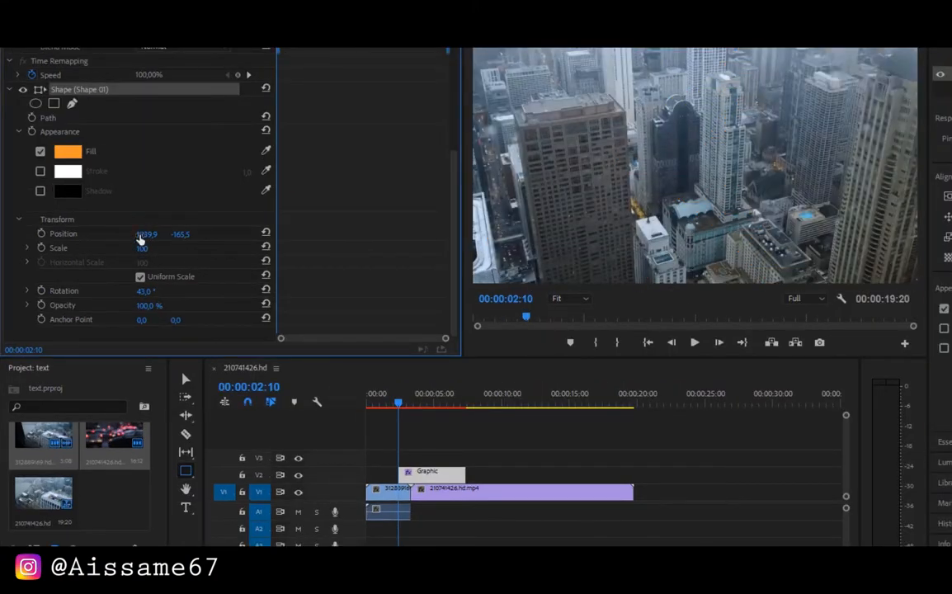
pyautogui.click(41, 234)
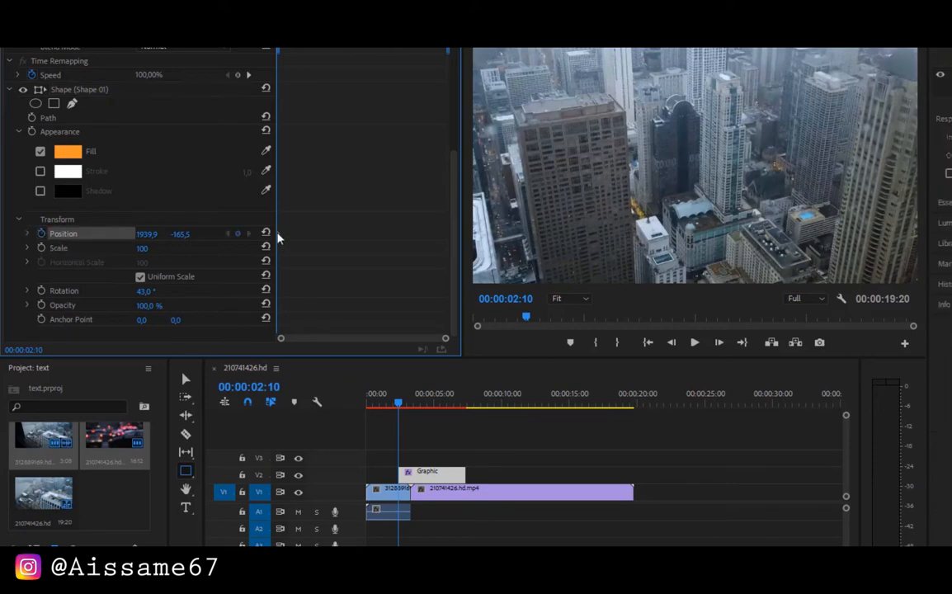
pyautogui.moveTo(363, 50); pyautogui.dragTo(419, 51)
pyautogui.click(147, 234)
pyautogui.write('0')
pyautogui.press('Return')
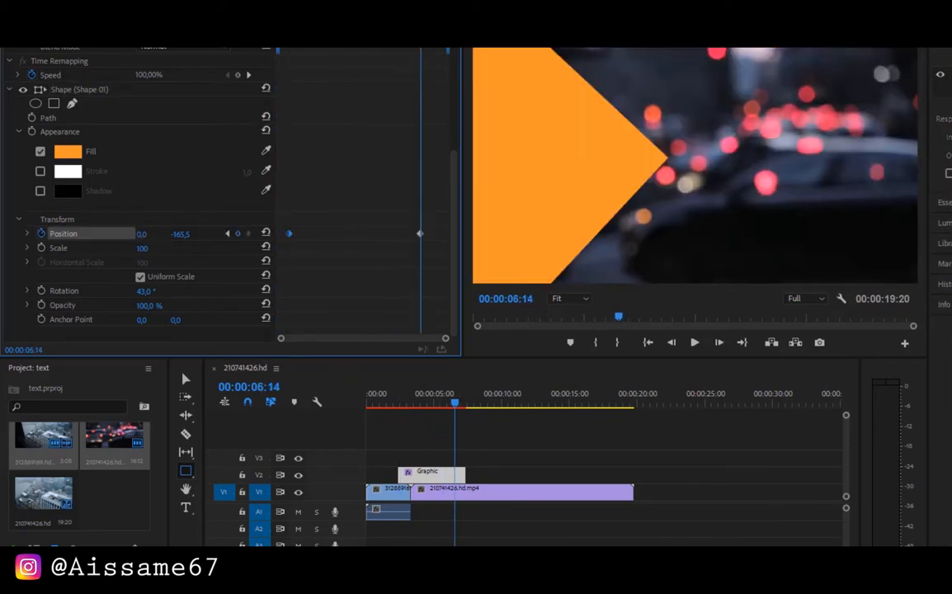
pyautogui.moveTo(146, 234); pyautogui.dragTo(0, 234)
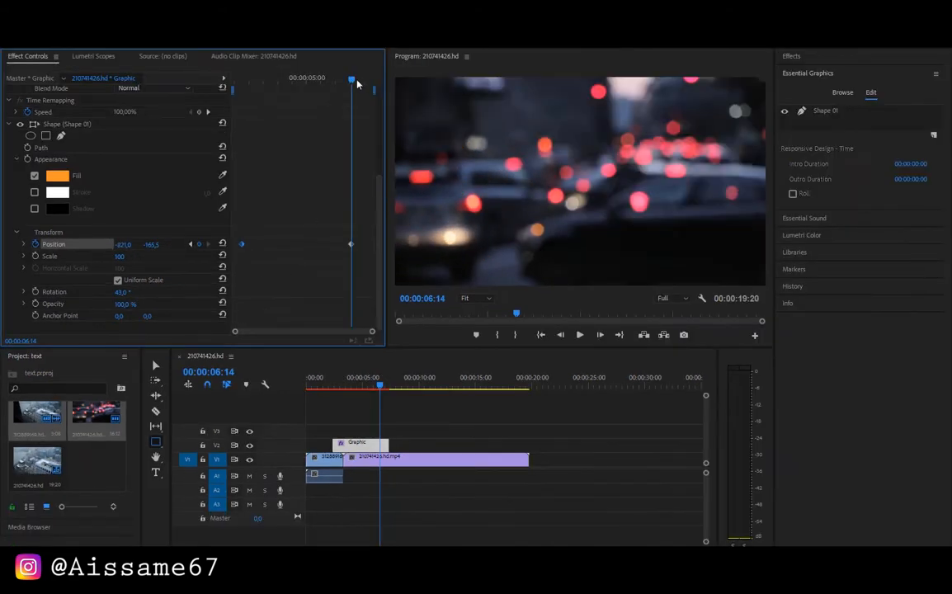
# Give both Position keyframes Auto Bezier temporal interpolation and shape the velocity curve to peak early, with zero velocity at both keyframes
pyautogui.moveTo(357, 82); pyautogui.dragTo(231, 86)
pyautogui.moveTo(364, 232); pyautogui.dragTo(240, 256)
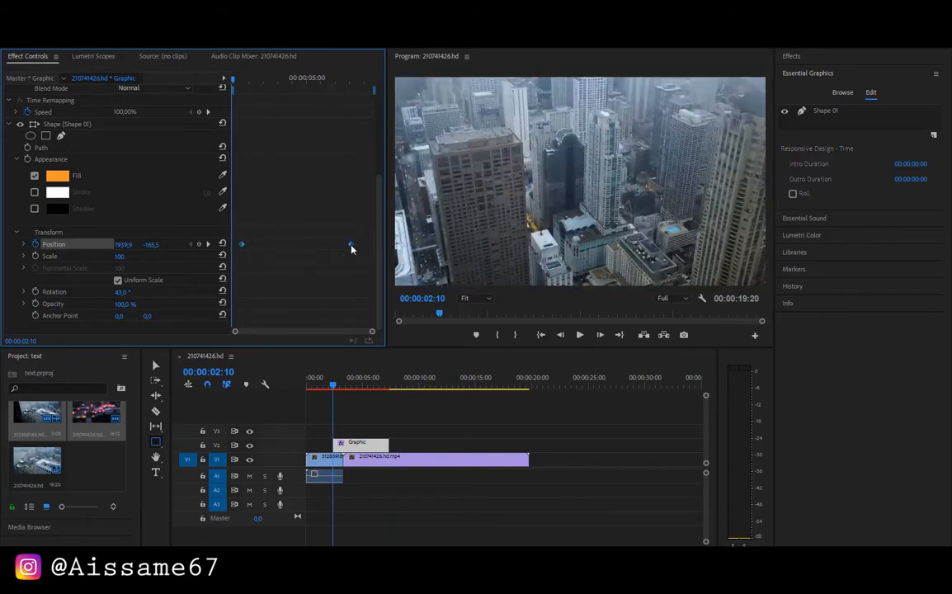
pyautogui.rightClick(351, 246)
pyautogui.moveTo(428, 345)
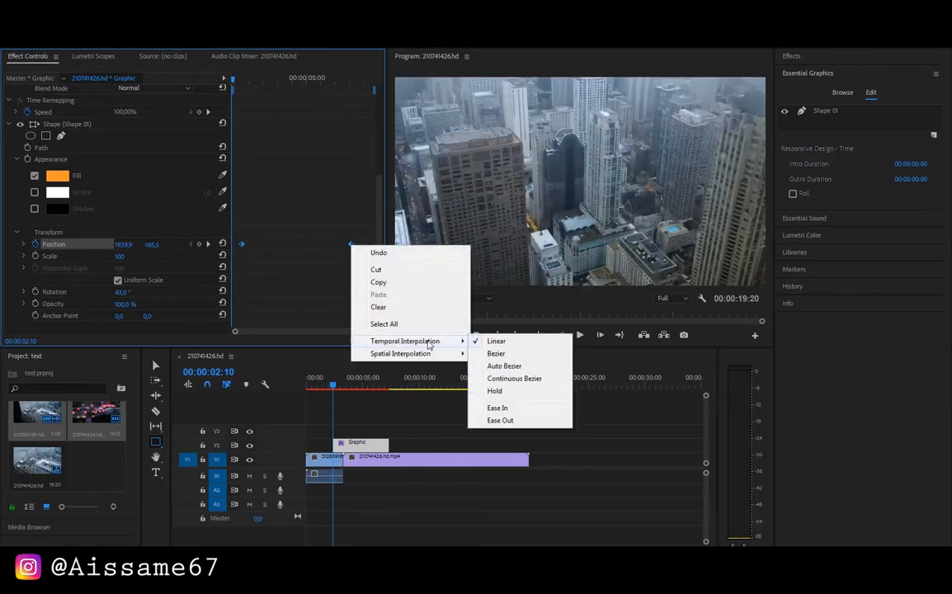
pyautogui.click(488, 368)
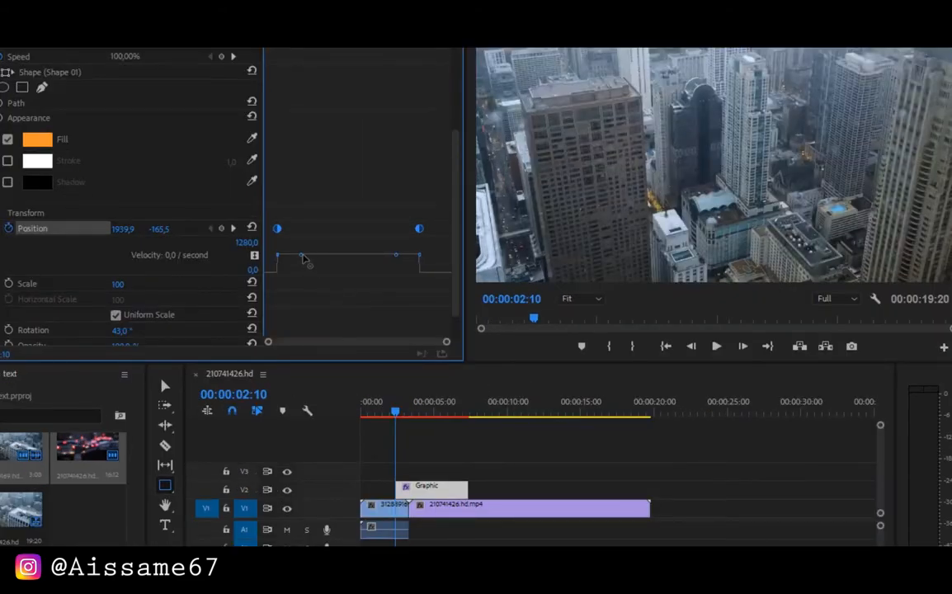
pyautogui.moveTo(302, 257); pyautogui.dragTo(299, 272)
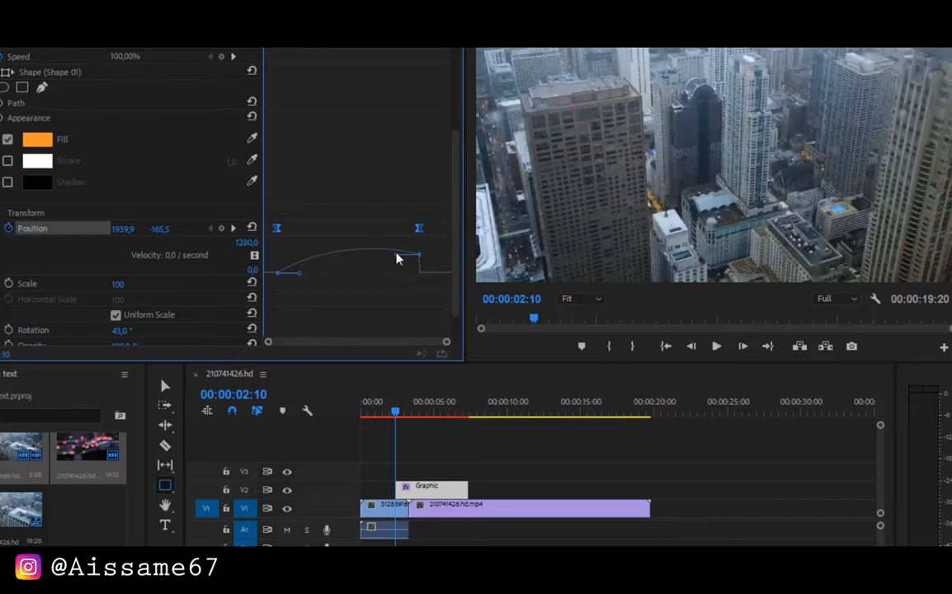
pyautogui.moveTo(395, 257); pyautogui.dragTo(352, 275)
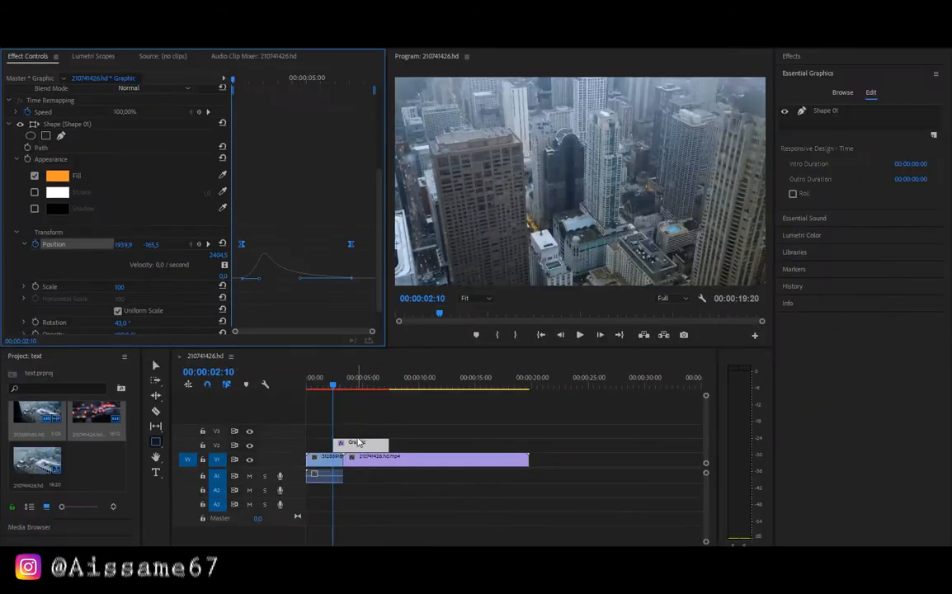
# Duplicate the Graphic clip from track V2 onto track V3, directly above the original
pyautogui.keyDown('alt'); pyautogui.click(359, 443); pyautogui.keyUp('alt')
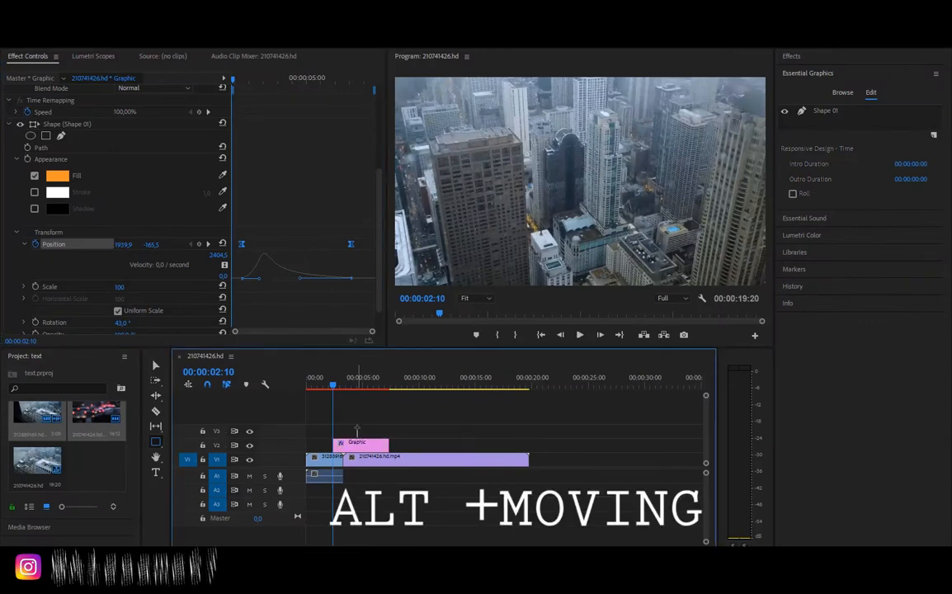
pyautogui.click(353, 449)
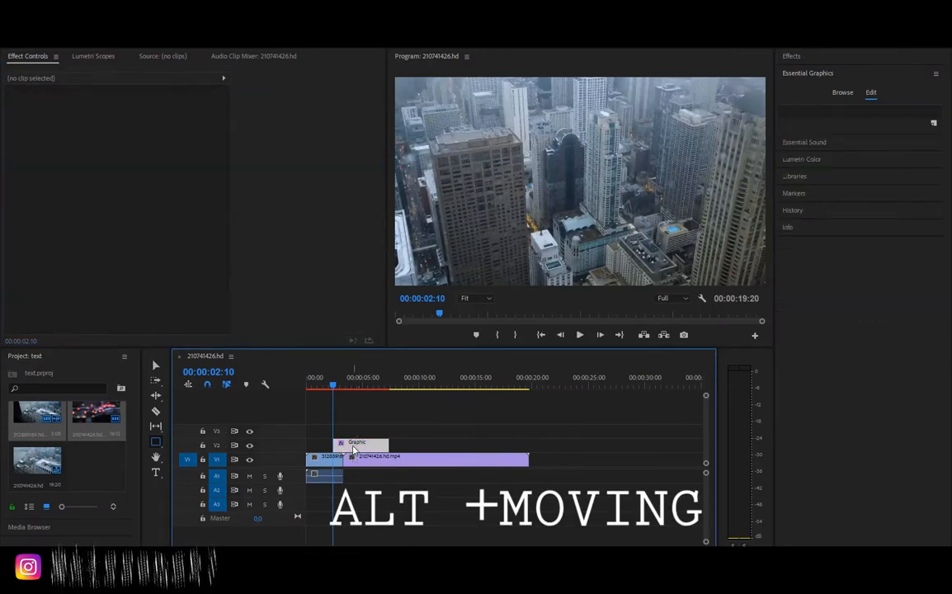
pyautogui.moveTo(353, 450); pyautogui.dragTo(354, 436)
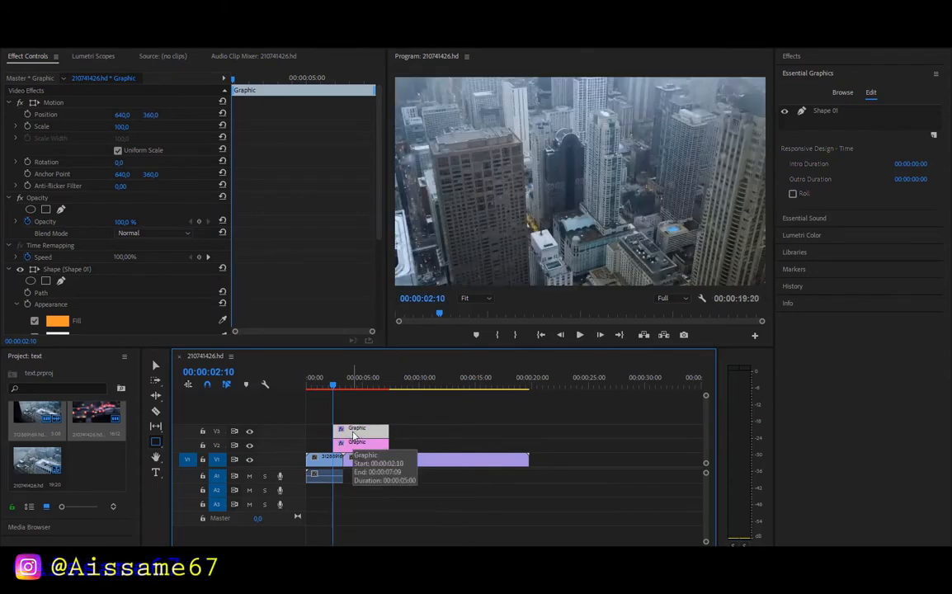
# Shift the V3 graphic copy to start at 00:00:02:14, slightly after the V2 graphic, and check the overlap at 00:00:03:18
pyautogui.moveTo(355, 434)
pyautogui.mouseDown()
pyautogui.moveTo(338, 425)
pyautogui.moveTo(345, 420)
pyautogui.mouseUp()
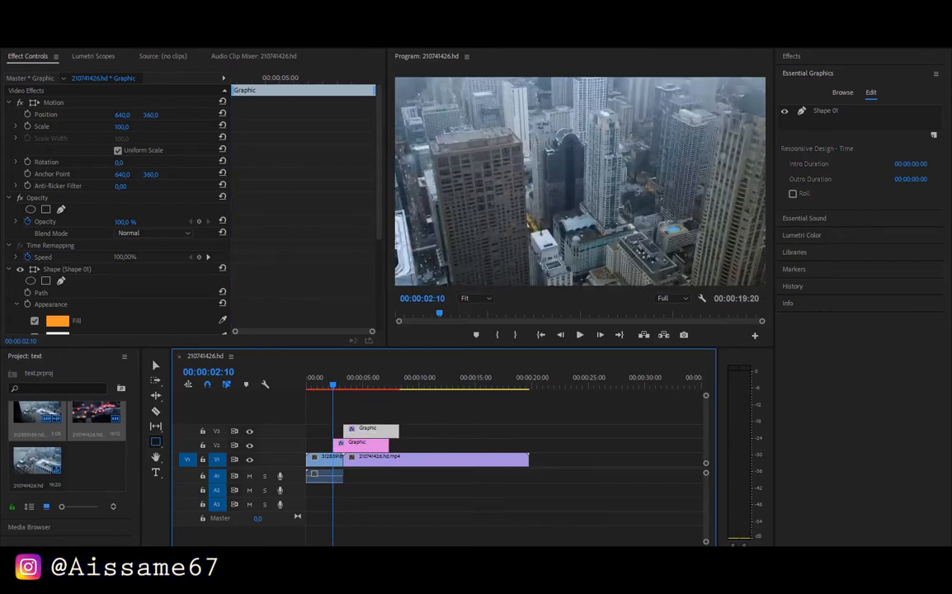
pyautogui.moveTo(702, 545); pyautogui.dragTo(426, 448)
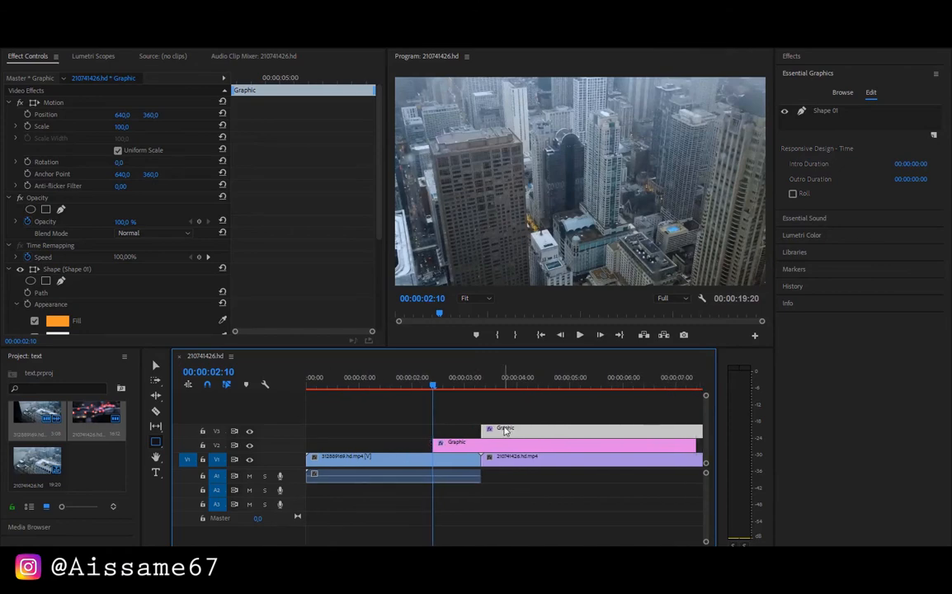
pyautogui.moveTo(505, 429); pyautogui.dragTo(478, 435)
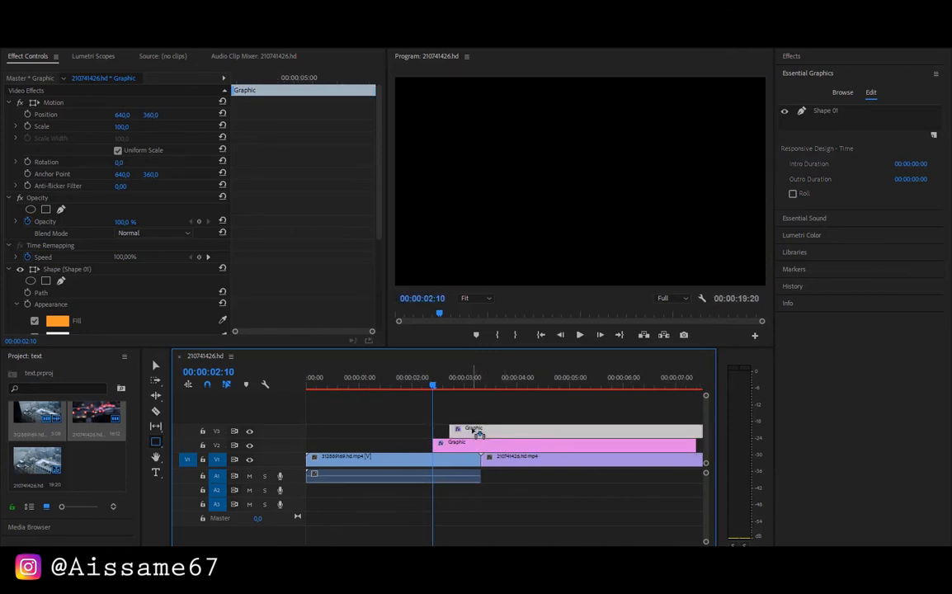
pyautogui.moveTo(435, 390); pyautogui.dragTo(501, 432)
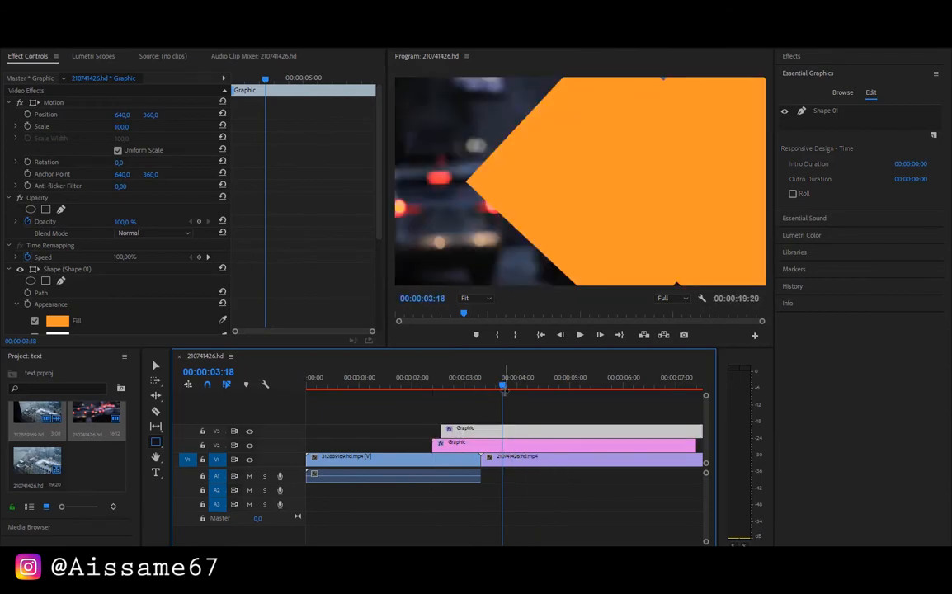
# Change the fill colour of the V3 graphic's shape to dark blue 030380
pyautogui.doubleClick(466, 431)
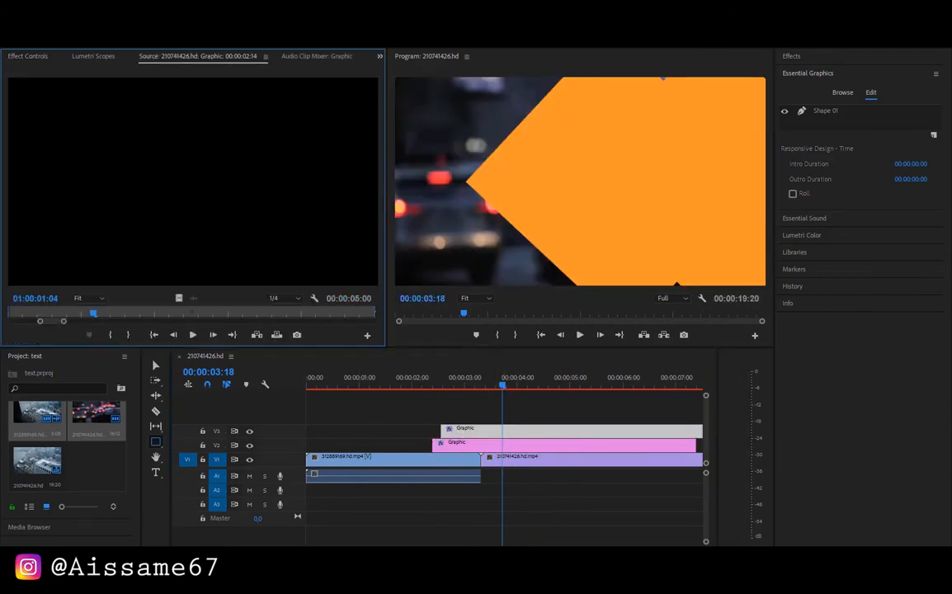
pyautogui.click(30, 58)
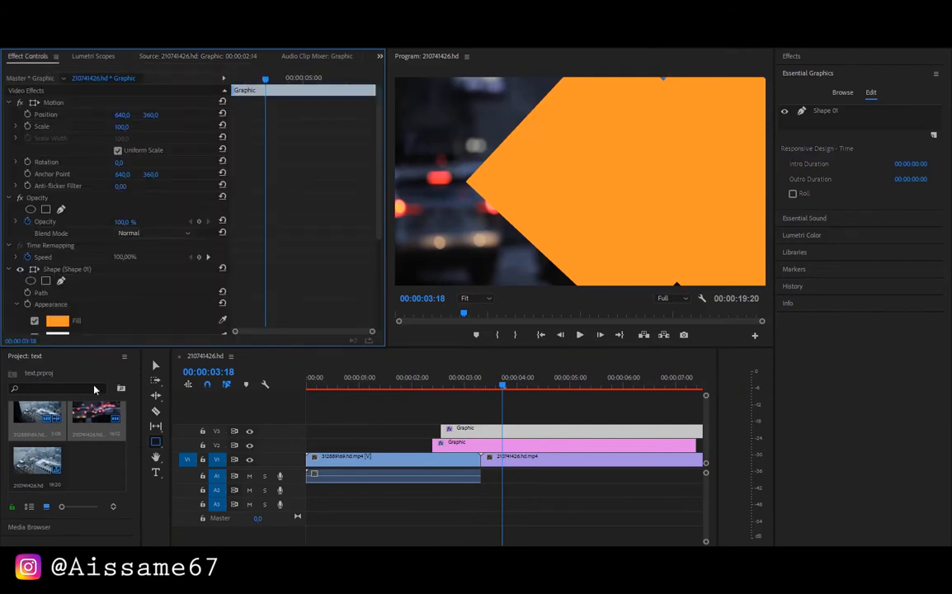
pyautogui.click(58, 324)
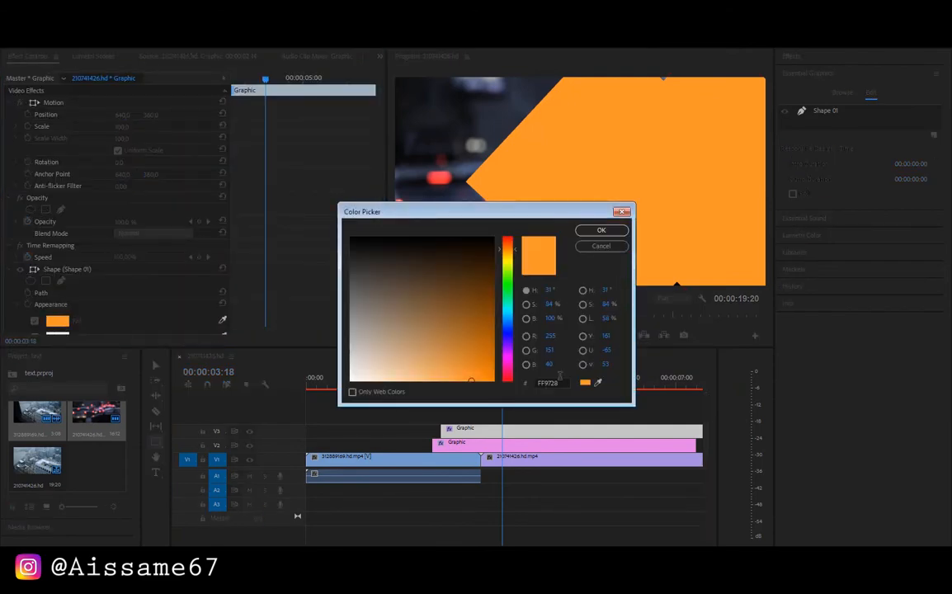
pyautogui.moveTo(560, 383); pyautogui.dragTo(544, 382)
pyautogui.write('FKJL')
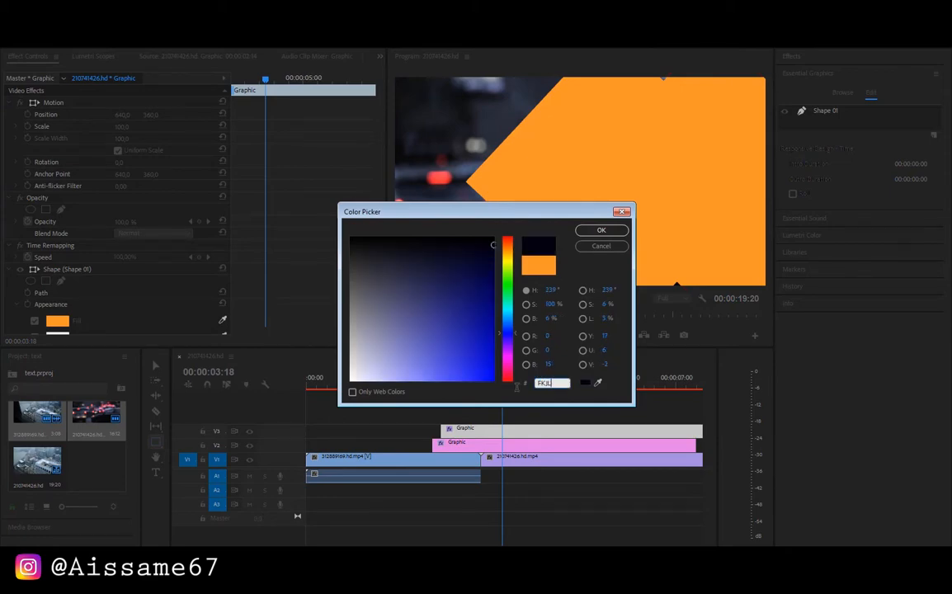
pyautogui.click(490, 309)
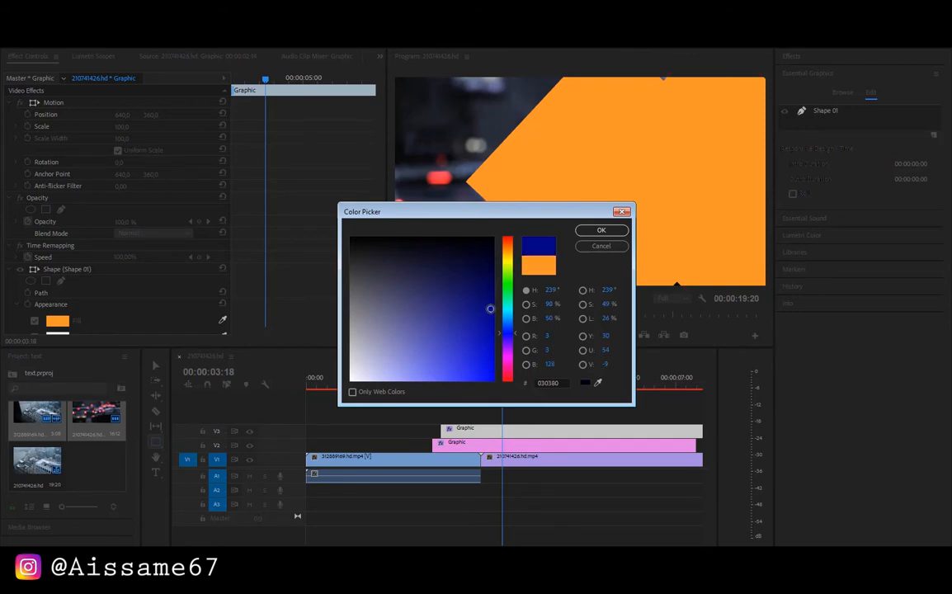
pyautogui.click(601, 230)
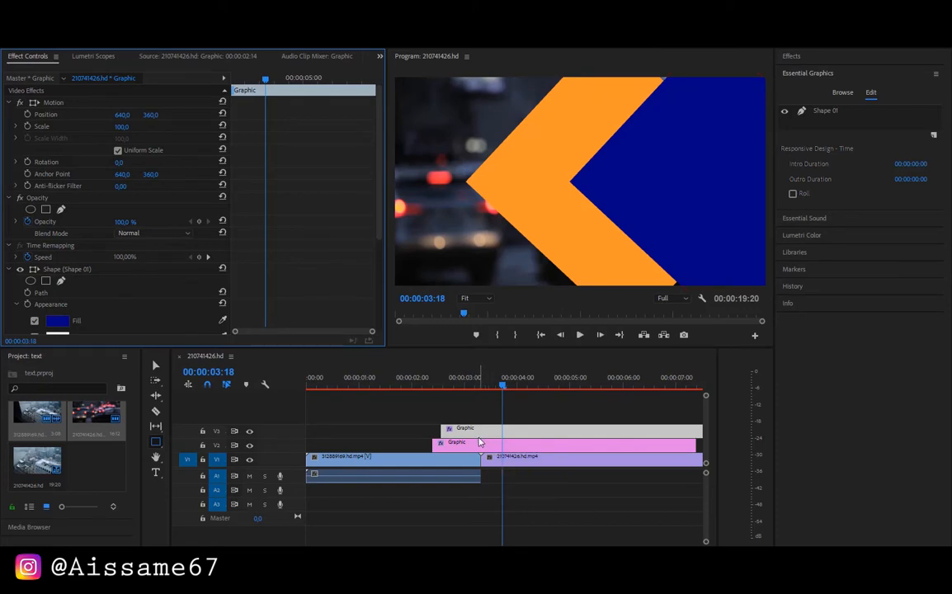
# Shift the V3 graphic to start at 00:00:02:12 and check how it trails the orange shape at 00:00:03:11
pyautogui.moveTo(504, 387); pyautogui.dragTo(438, 382)
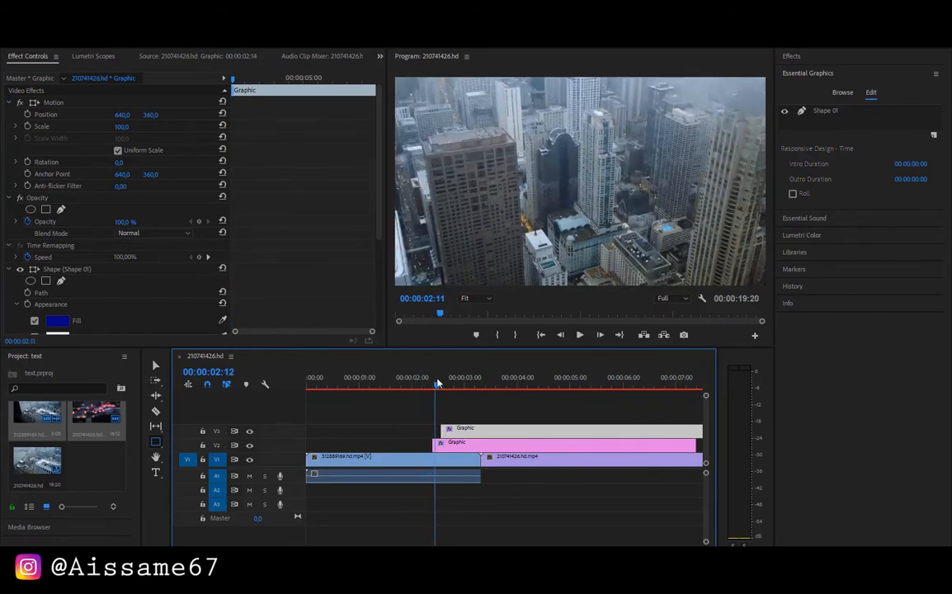
pyautogui.moveTo(462, 432); pyautogui.dragTo(456, 432)
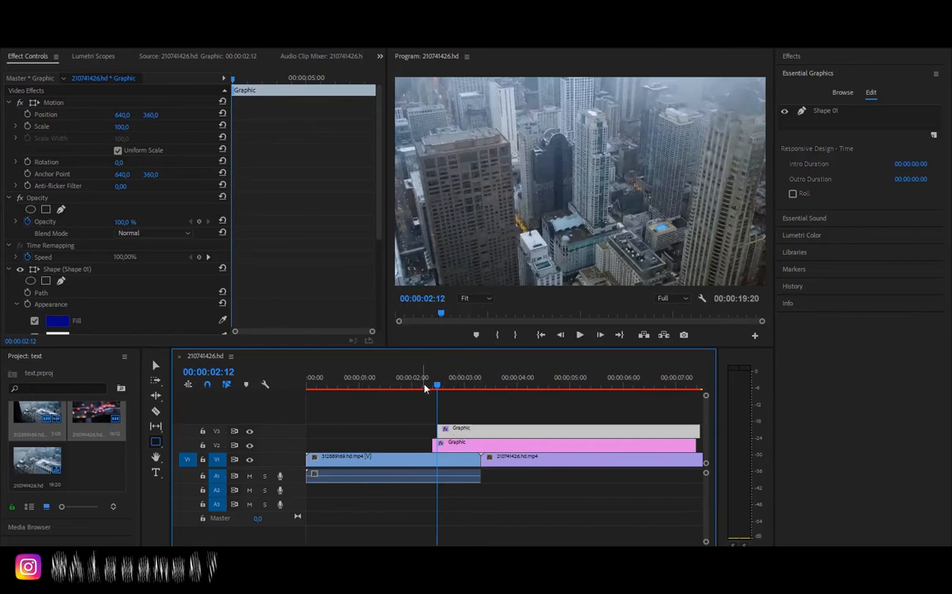
pyautogui.moveTo(437, 384); pyautogui.dragTo(468, 394)
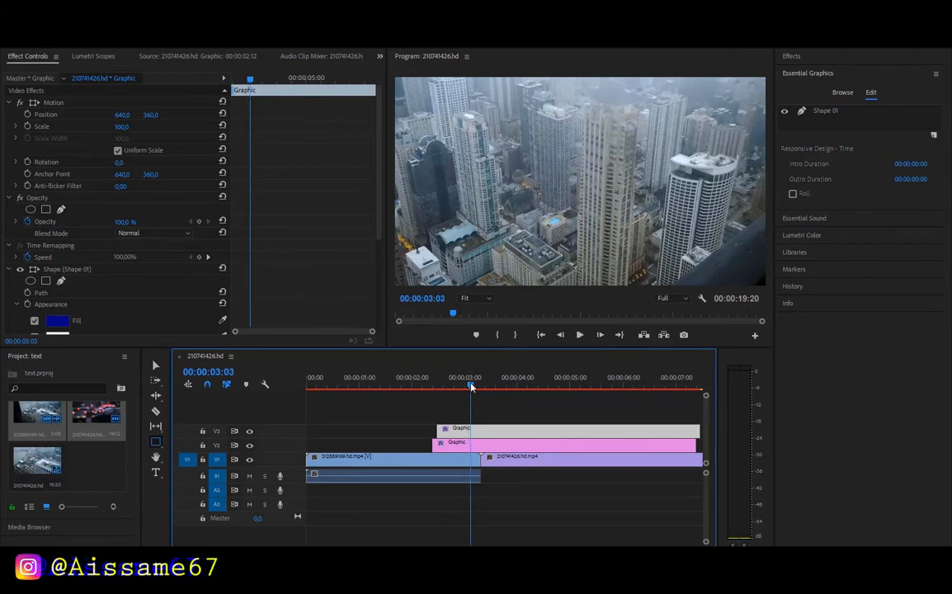
pyautogui.moveTo(470, 385); pyautogui.dragTo(489, 394)
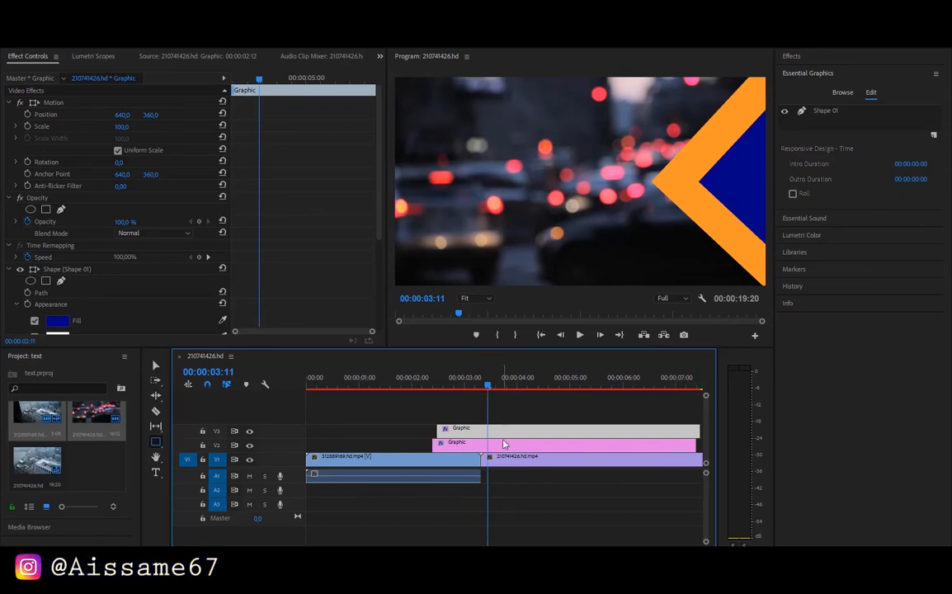
# Duplicate the V3 graphic onto track V4, offset slightly later than the original
pyautogui.click(508, 420)
pyautogui.click(497, 434)
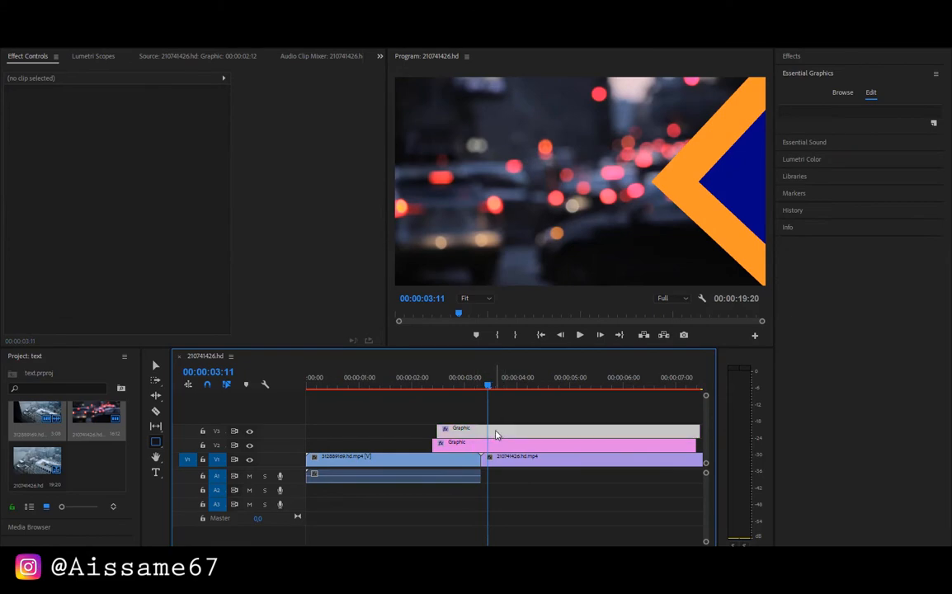
pyautogui.moveTo(497, 433)
pyautogui.mouseDown()
pyautogui.moveTo(498, 419)
pyautogui.moveTo(475, 420)
pyautogui.moveTo(489, 420)
pyautogui.mouseUp()
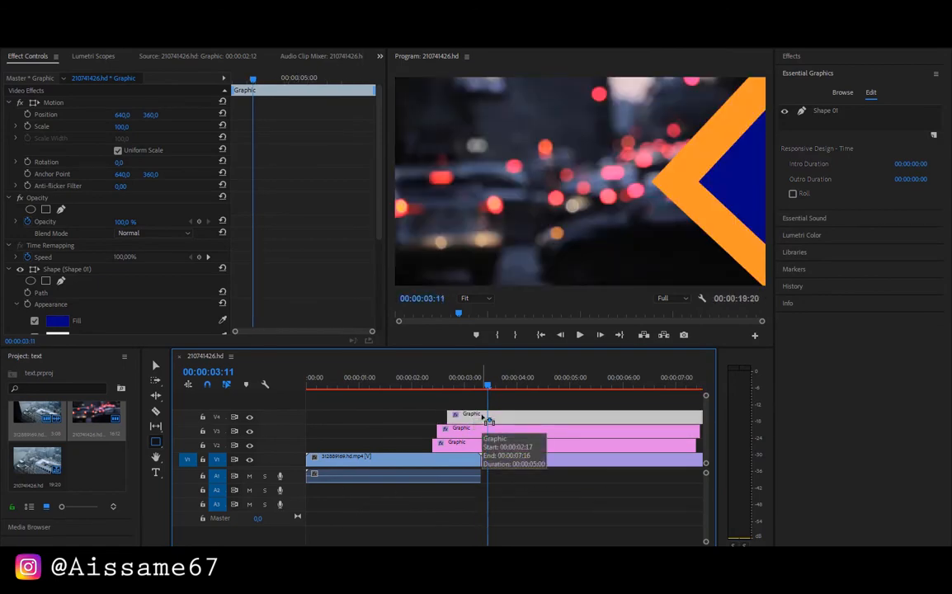
# Change the fill colour of the V4 graphic's shape to purple 7F0380
pyautogui.click(63, 323)
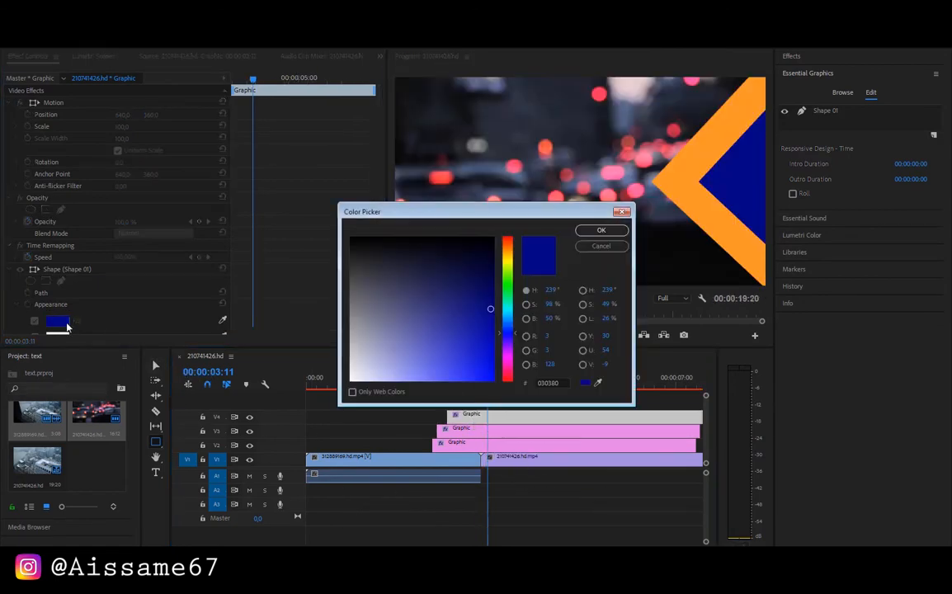
pyautogui.click(507, 268)
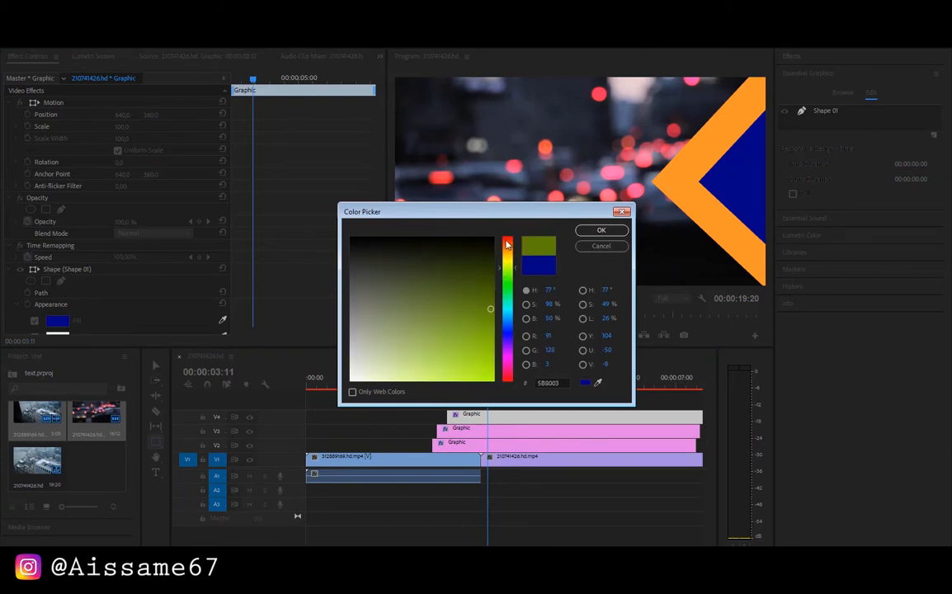
pyautogui.click(506, 244)
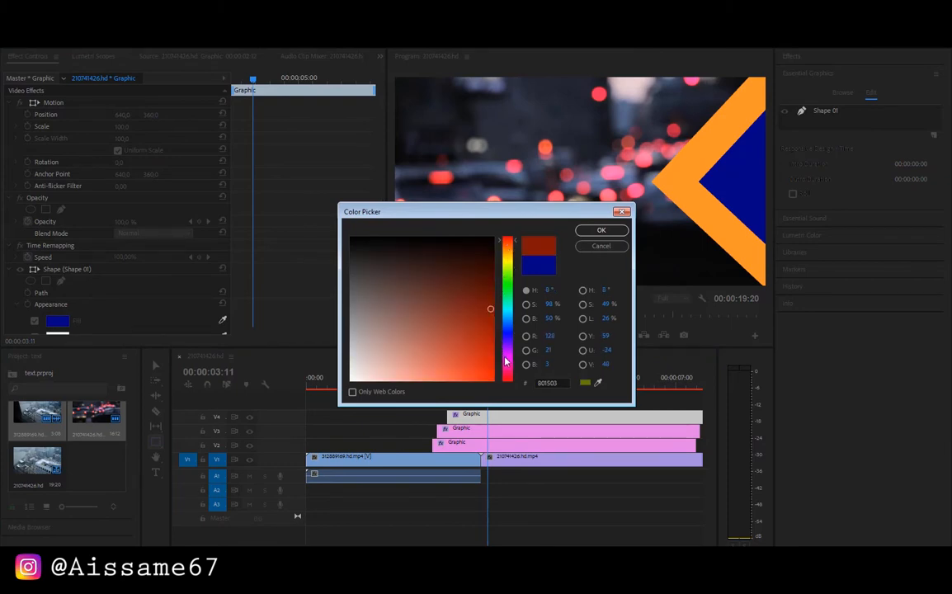
pyautogui.click(505, 357)
pyautogui.click(601, 230)
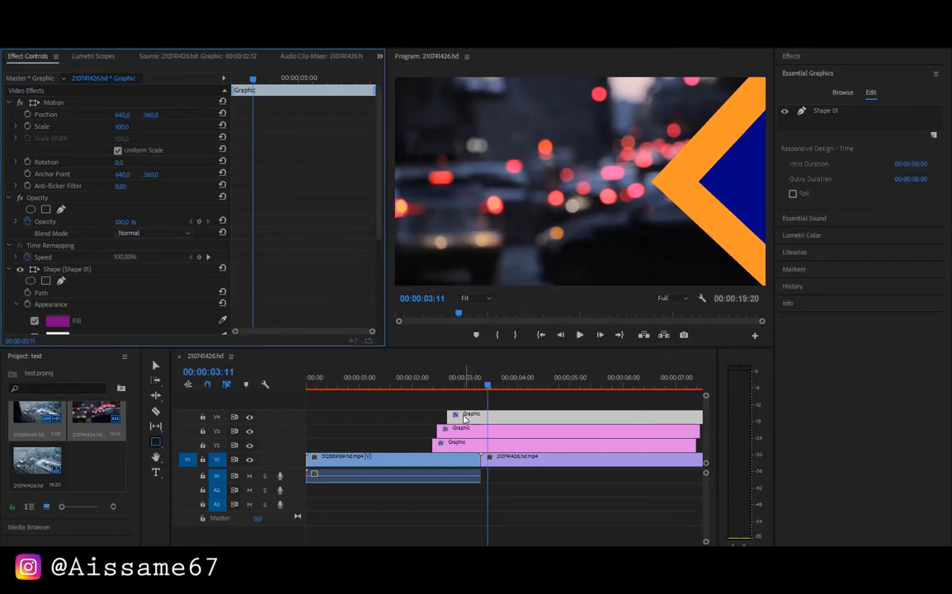
# Shift the V4 graphic to start at 00:00:02:13 and check the three layered shapes at 00:00:03:10
pyautogui.moveTo(464, 419); pyautogui.dragTo(464, 422)
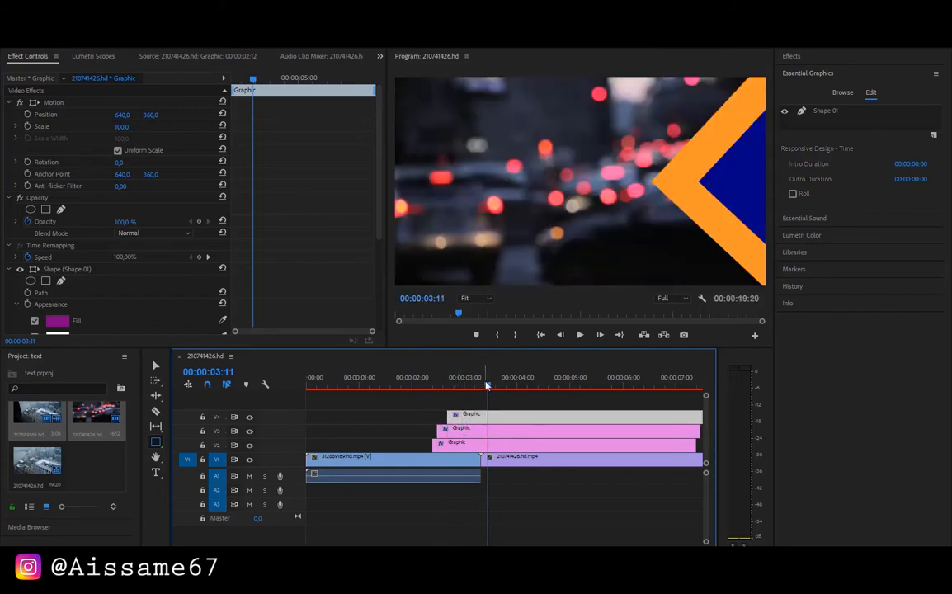
pyautogui.moveTo(487, 387); pyautogui.dragTo(497, 391)
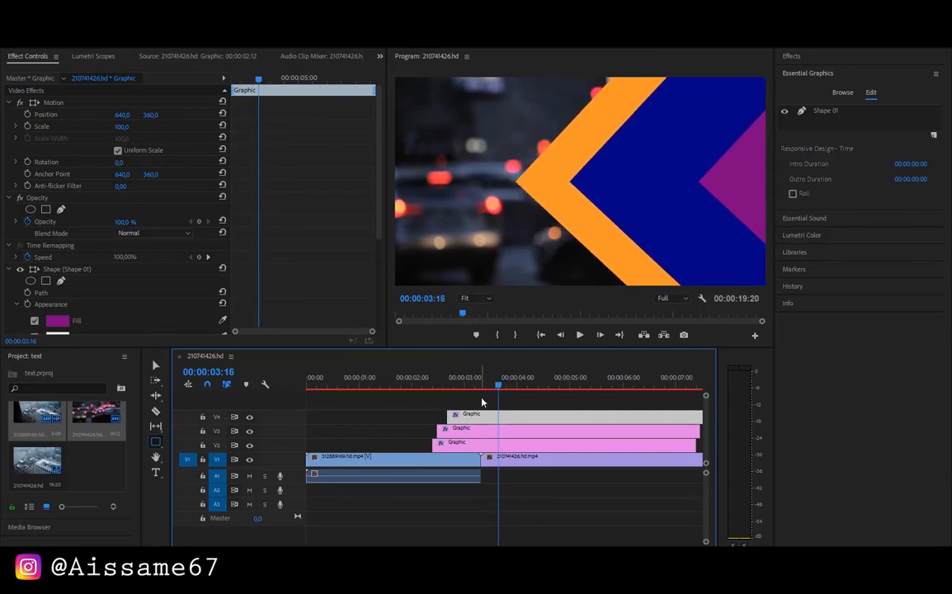
pyautogui.click(439, 385)
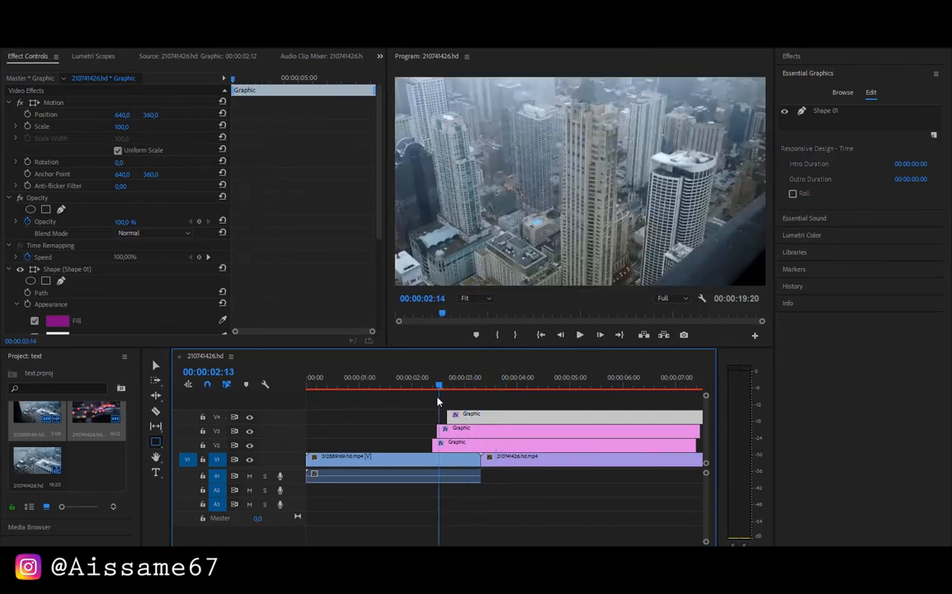
pyautogui.moveTo(472, 417); pyautogui.dragTo(463, 417)
pyautogui.moveTo(439, 385); pyautogui.dragTo(484, 398)
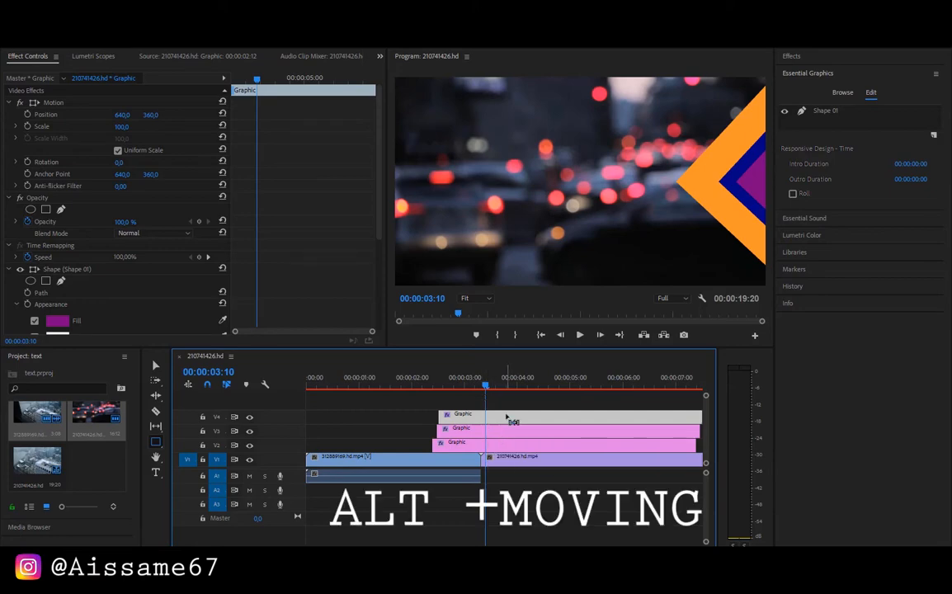
# Duplicate the V4 graphic onto track V5 and give the copy's shape an off-white F5F2F5 fill
pyautogui.moveTo(508, 418); pyautogui.dragTo(507, 399)
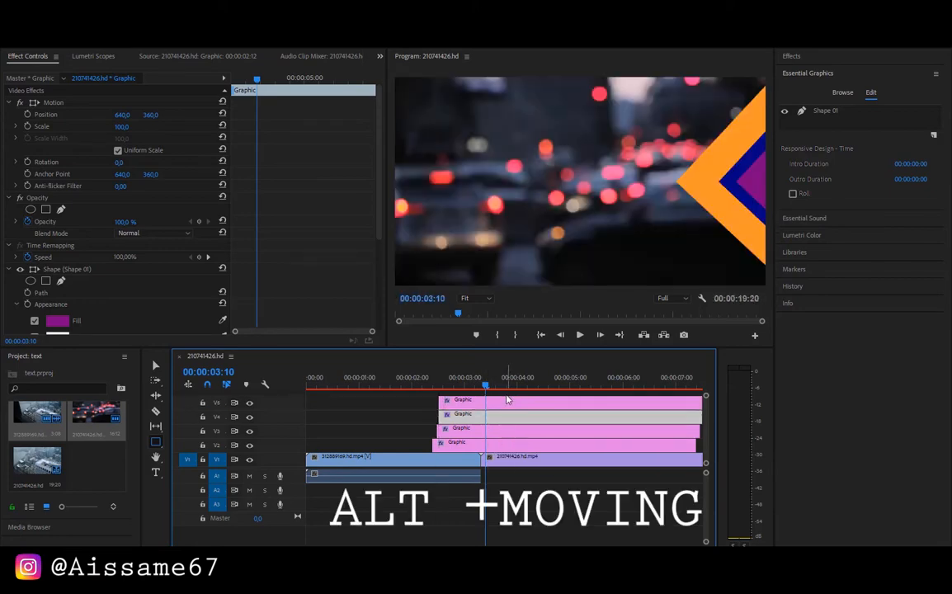
pyautogui.click(504, 400)
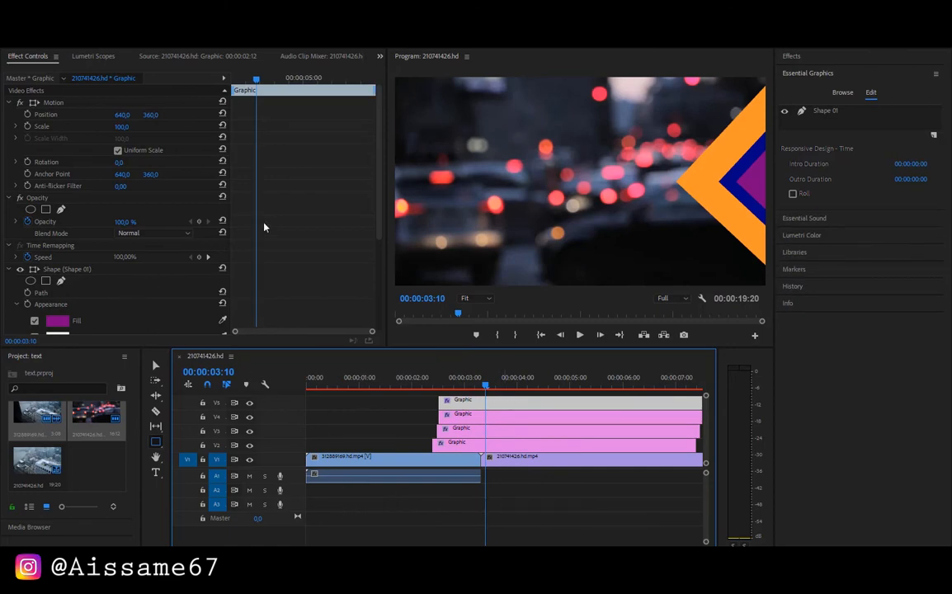
pyautogui.click(57, 320)
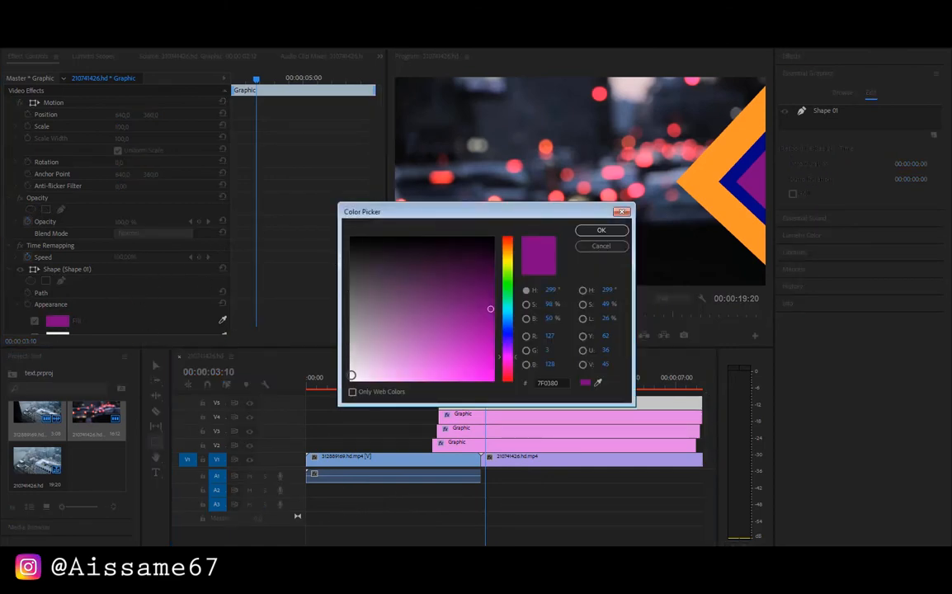
pyautogui.click(351, 375)
pyautogui.click(589, 231)
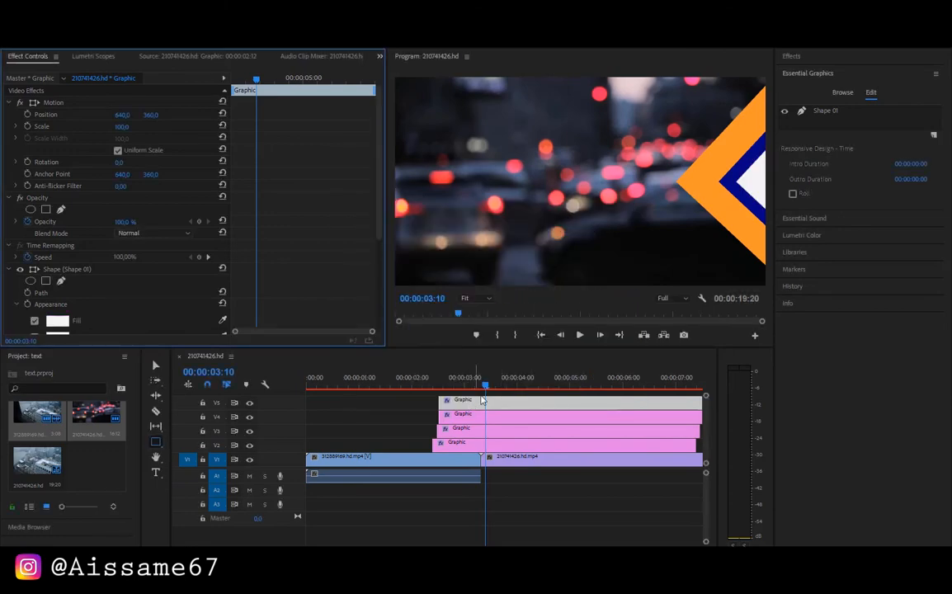
# Shift the V5 graphic to start slightly after the V4 graphic and preview the spacing of the layered shapes
pyautogui.moveTo(482, 399); pyautogui.dragTo(494, 403)
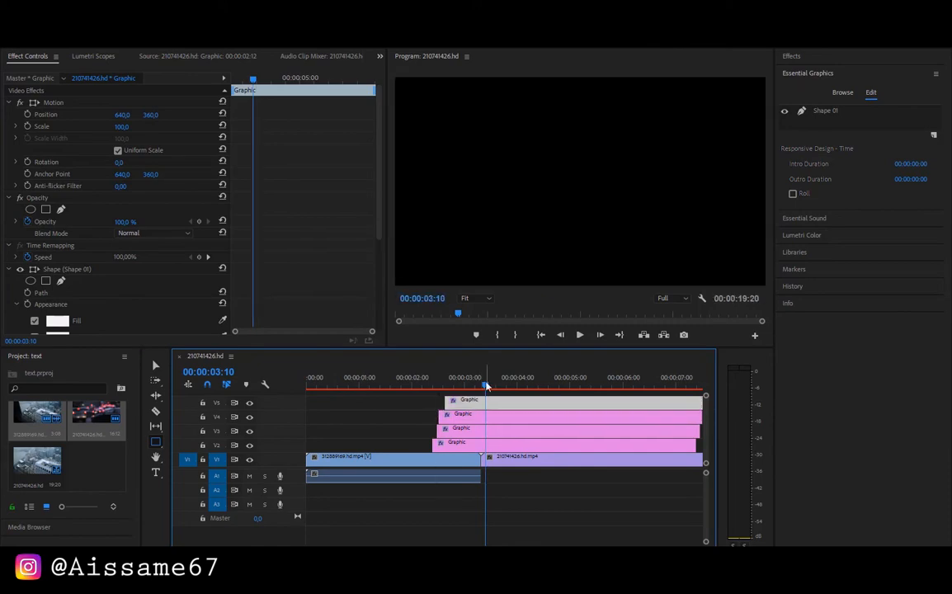
pyautogui.click(449, 381)
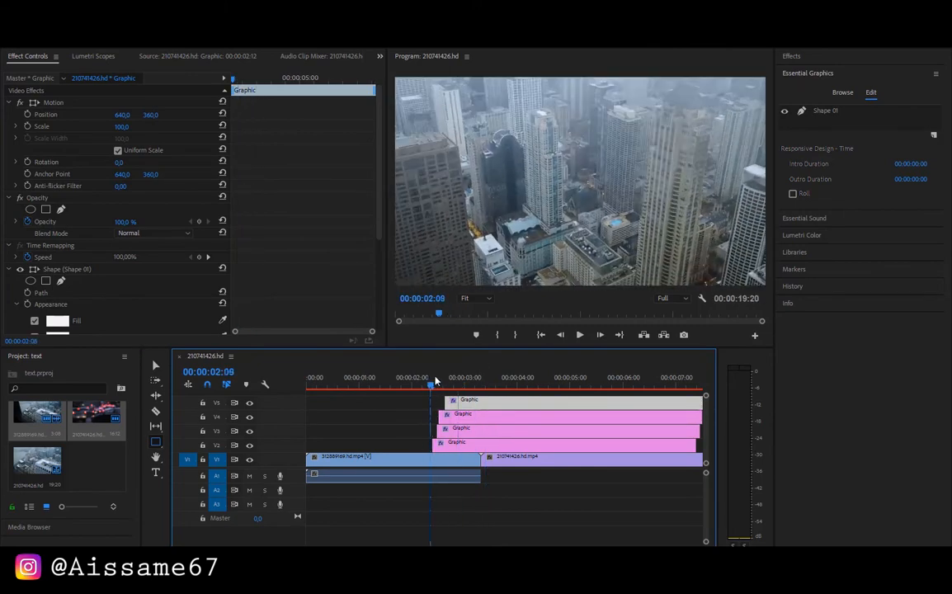
pyautogui.click(494, 386)
# Duplicate the V5 graphic onto track V6 and give the copy's shape a dark green fill
pyautogui.moveTo(495, 389)
pyautogui.mouseDown()
pyautogui.moveTo(507, 396)
pyautogui.moveTo(494, 395)
pyautogui.mouseUp()
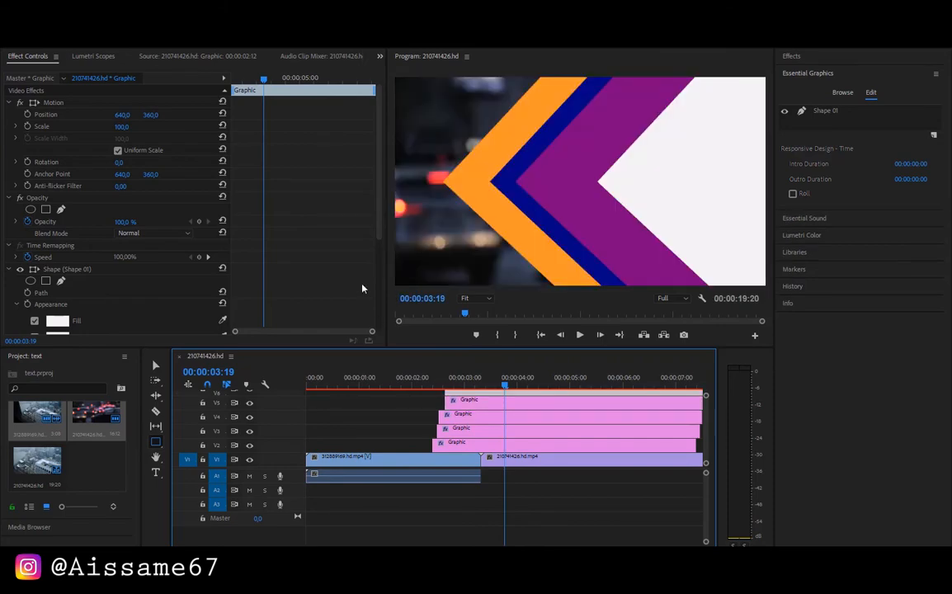
pyautogui.click(64, 323)
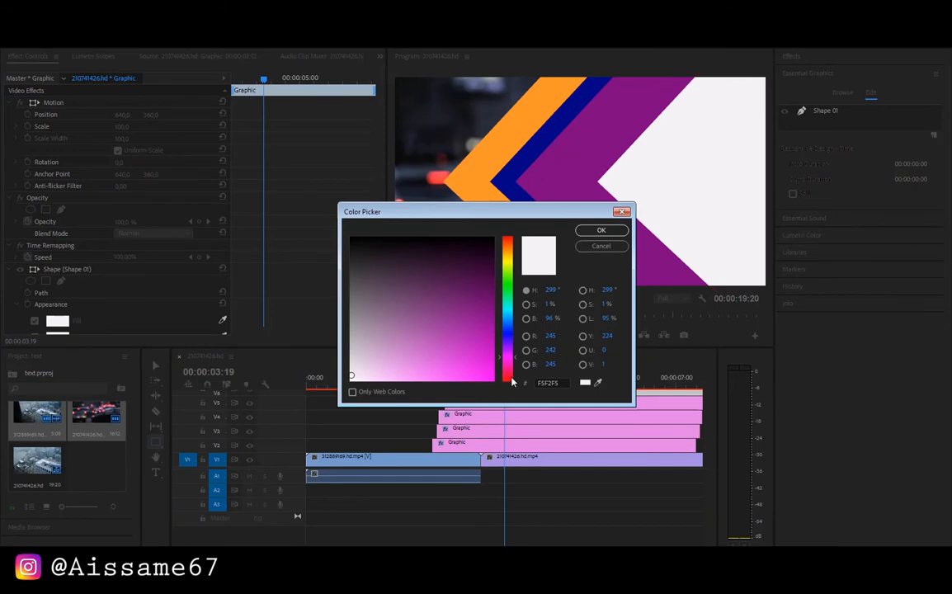
pyautogui.click(507, 298)
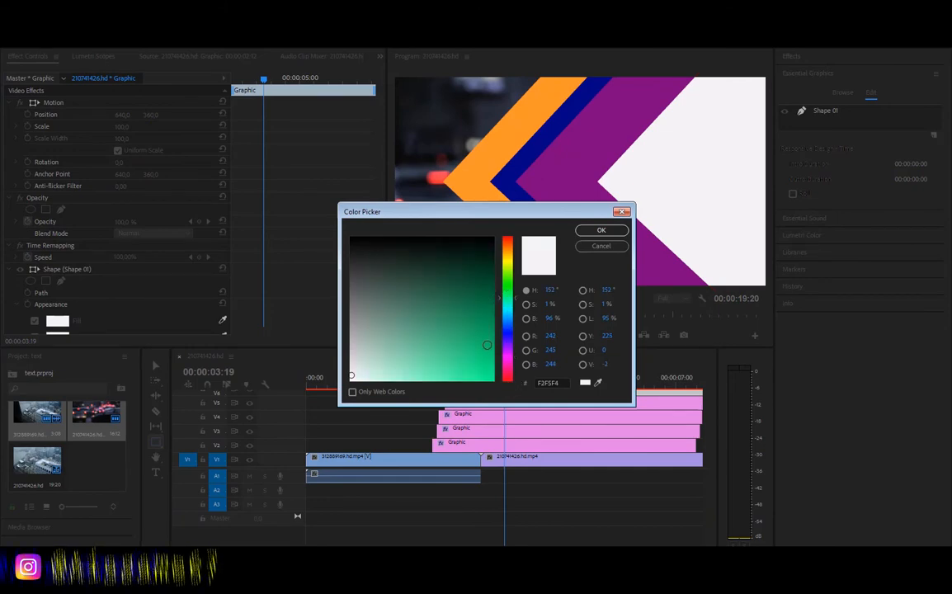
pyautogui.click(492, 276)
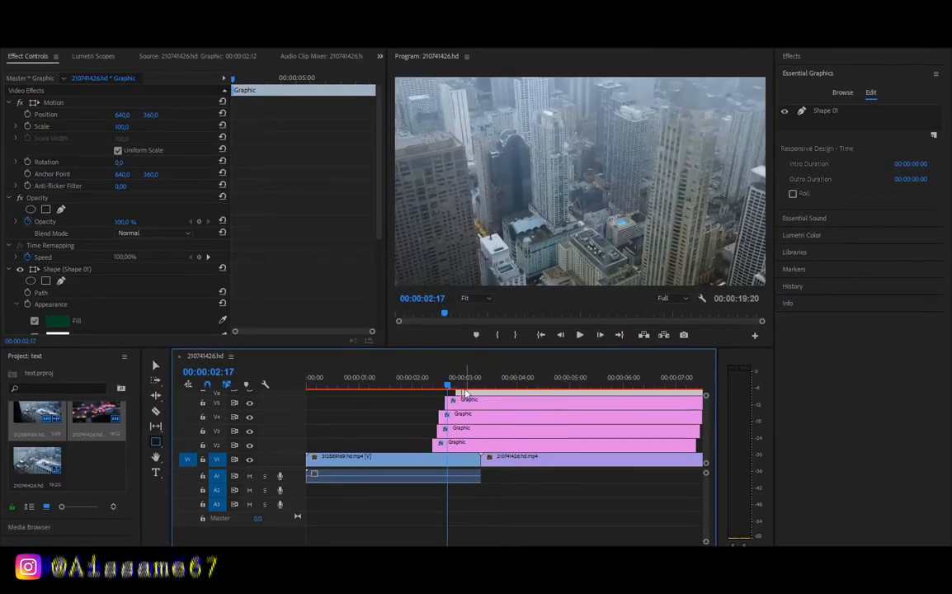
# Bring track V6 into view, shift its graphic to start at 00:00:02:19, and preview the sweep up to 00:00:06:11
pyautogui.moveTo(466, 397); pyautogui.dragTo(506, 386)
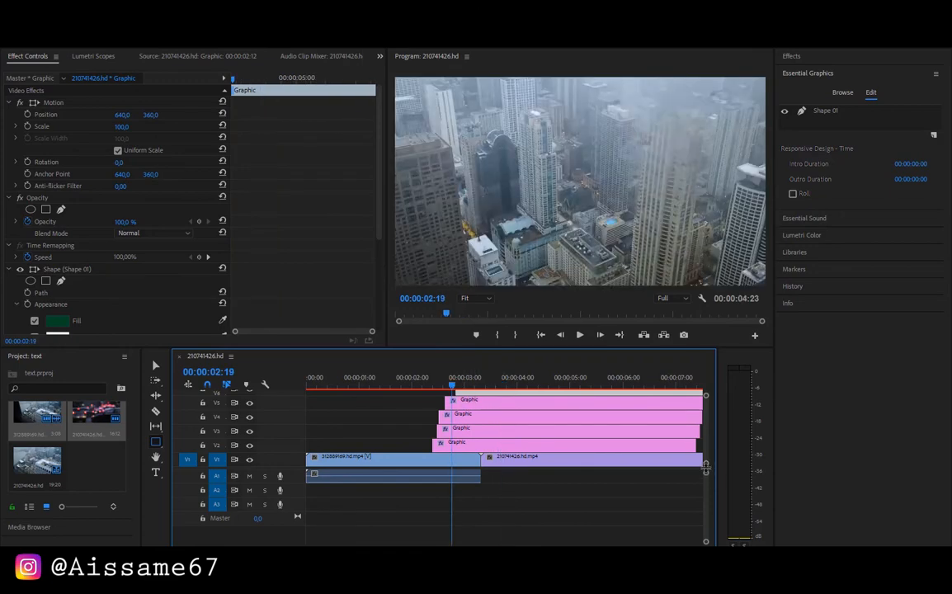
pyautogui.moveTo(706, 468); pyautogui.dragTo(707, 505)
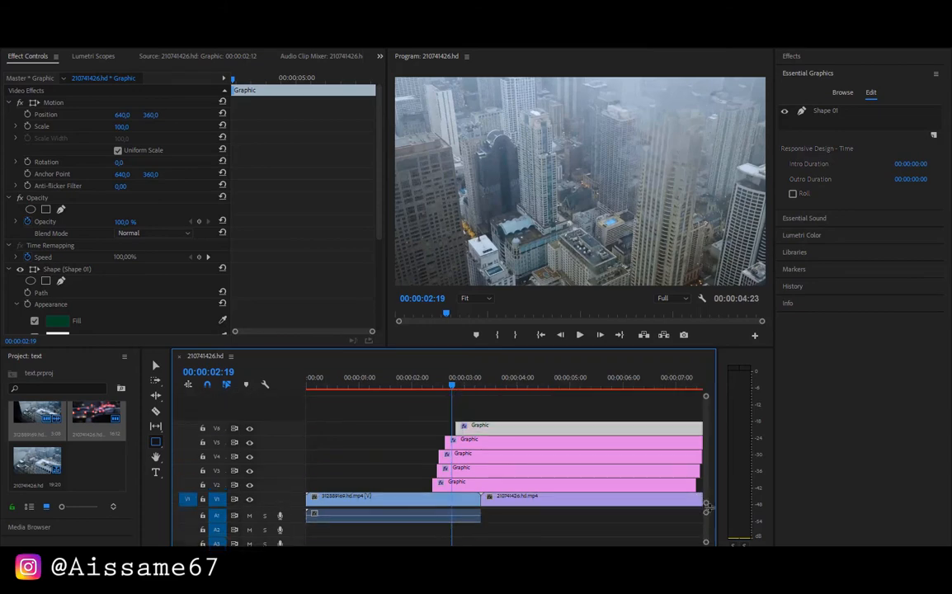
pyautogui.moveTo(484, 431)
pyautogui.mouseDown()
pyautogui.moveTo(476, 433)
pyautogui.moveTo(488, 433)
pyautogui.mouseUp()
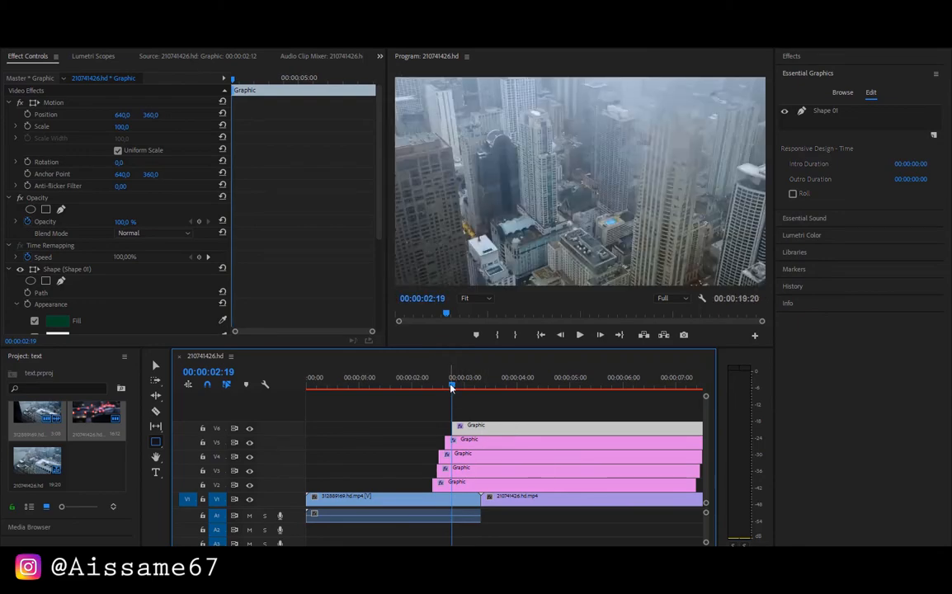
pyautogui.moveTo(458, 388); pyautogui.dragTo(496, 399)
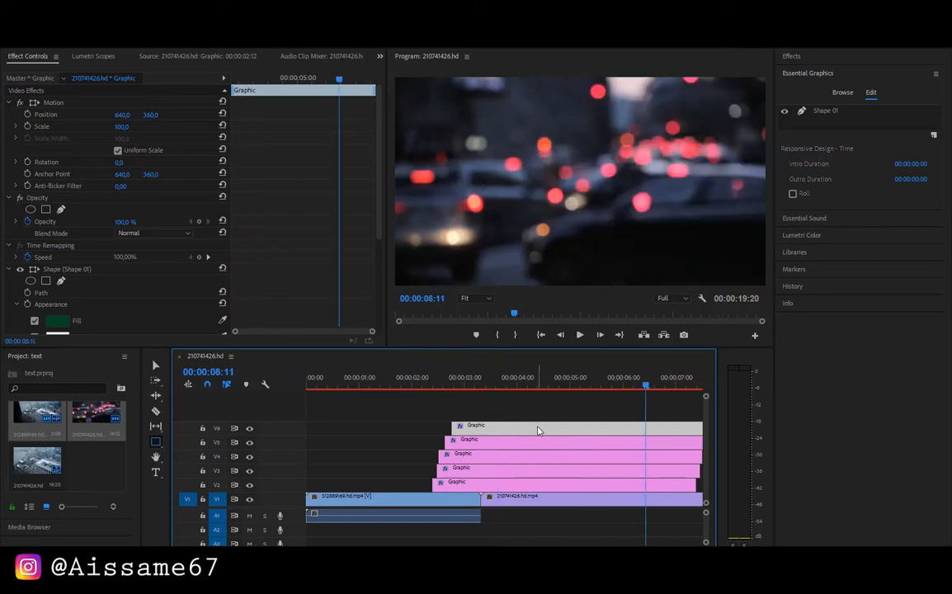
# Copy the V6 graphic and nest all five graphics on tracks V2 to V6 into one sequence
pyautogui.rightClick(537, 431)
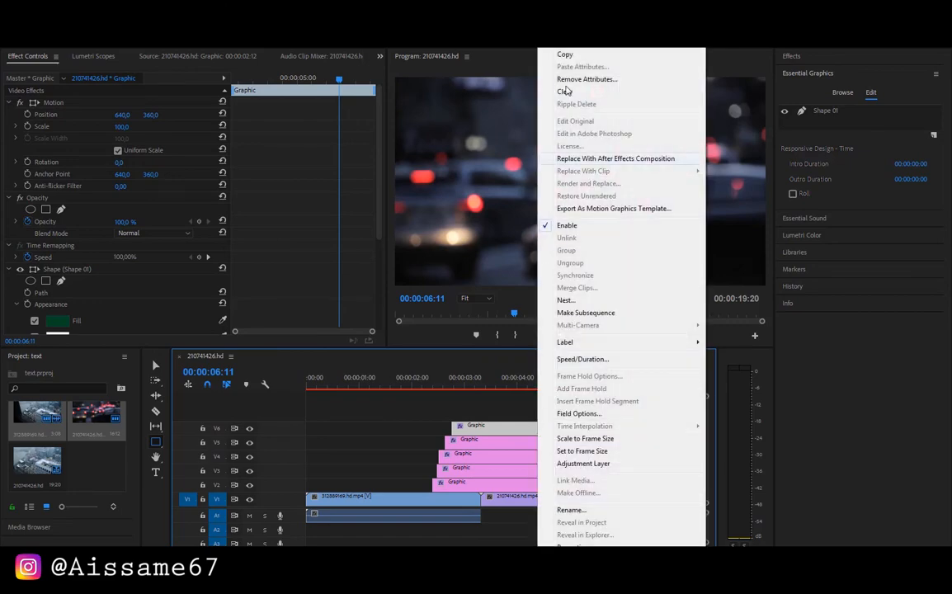
pyautogui.click(565, 54)
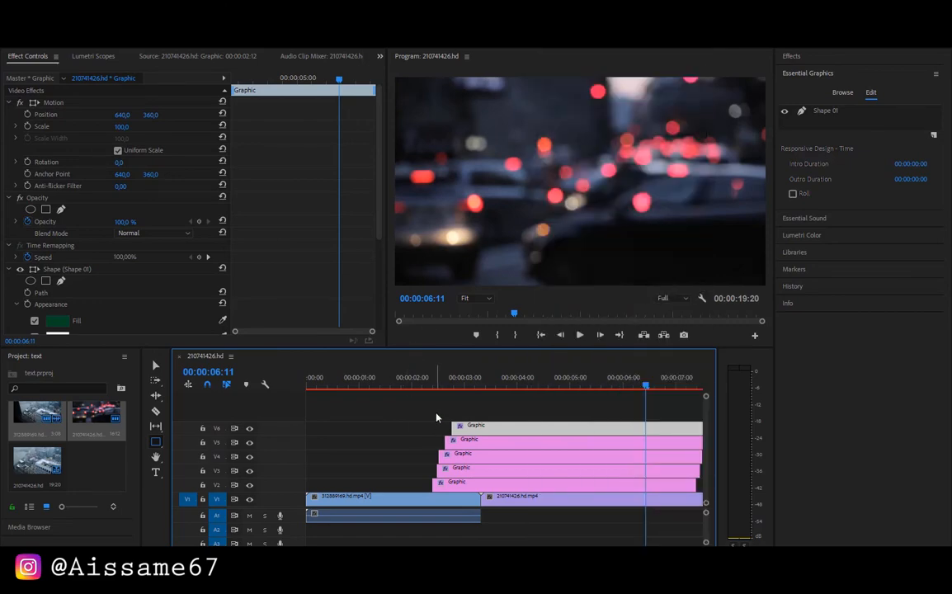
pyautogui.moveTo(436, 418); pyautogui.dragTo(456, 490)
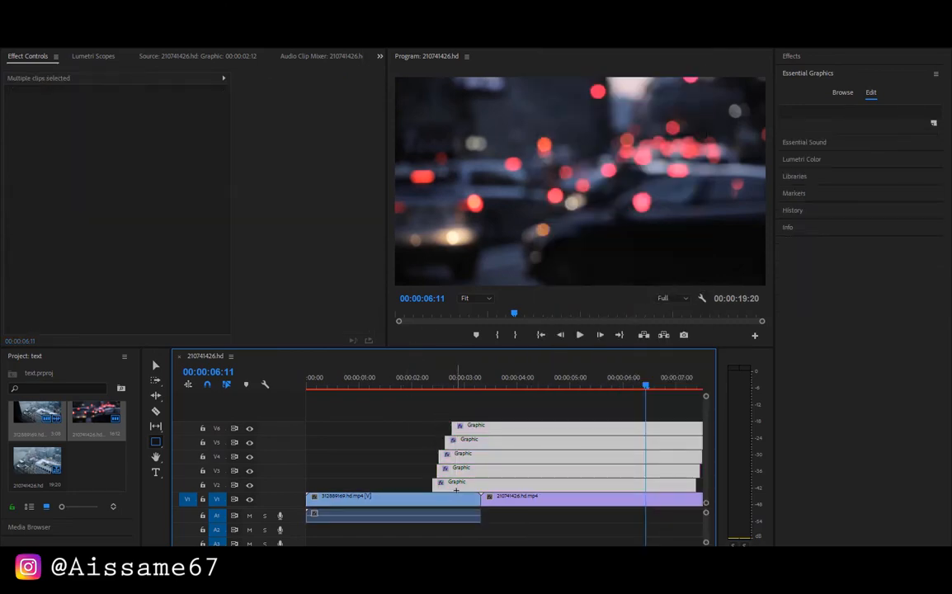
pyautogui.rightClick(456, 489)
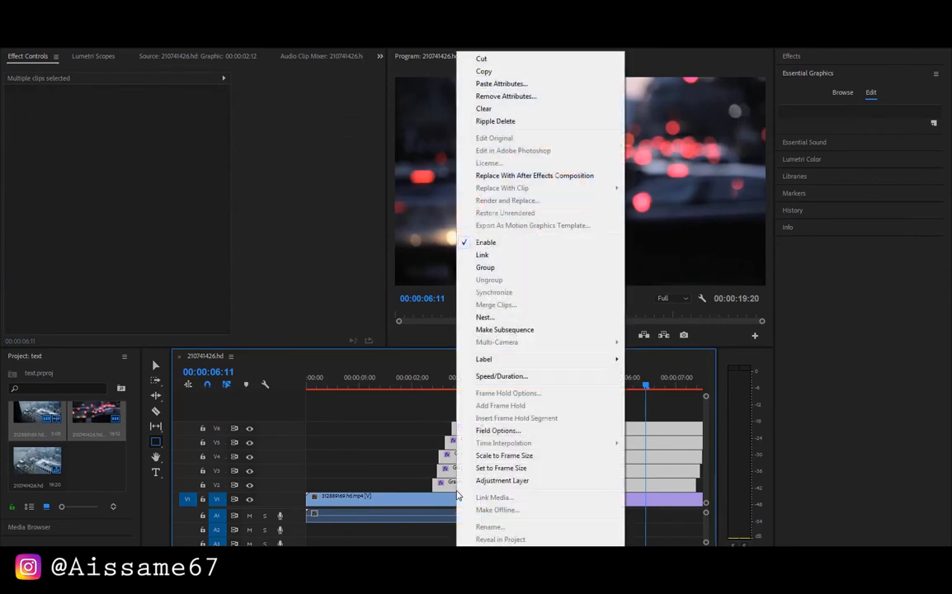
pyautogui.click(483, 318)
pyautogui.click(448, 300)
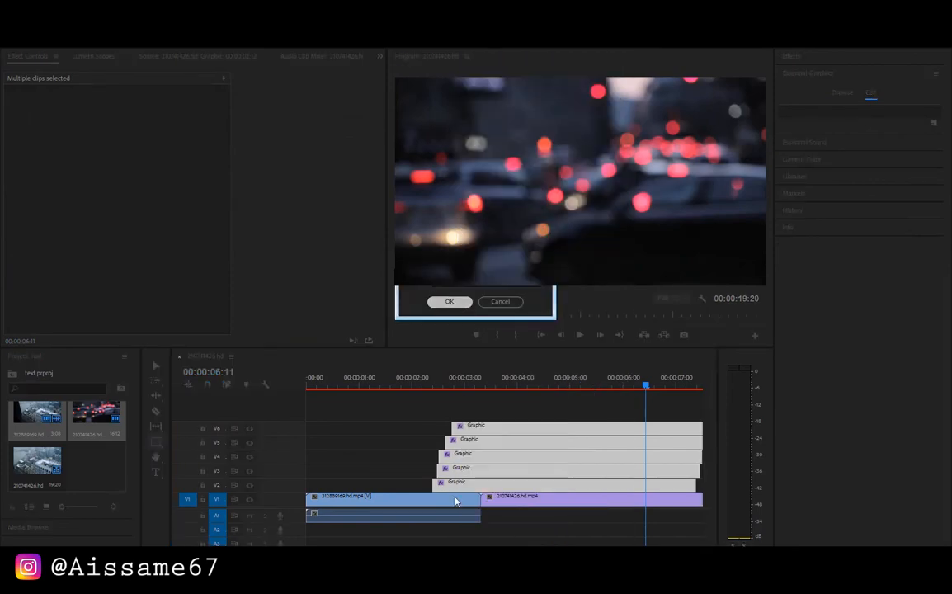
# Target tracks V3 to V6 and paste the copied dark green graphic onto track V4
pyautogui.click(216, 456)
pyautogui.click(216, 442)
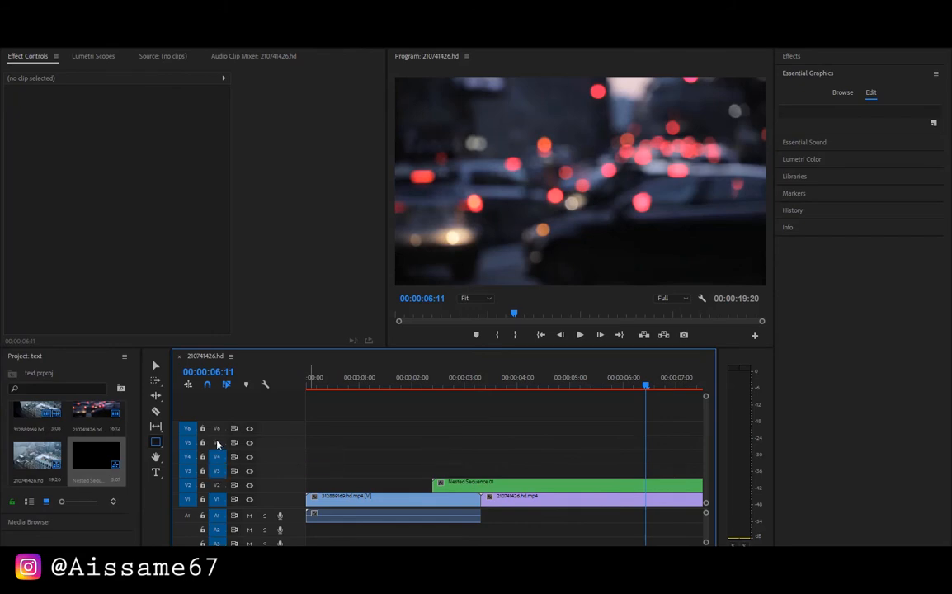
pyautogui.click(216, 428)
pyautogui.click(75, 17)
pyautogui.moveTo(28, 17)
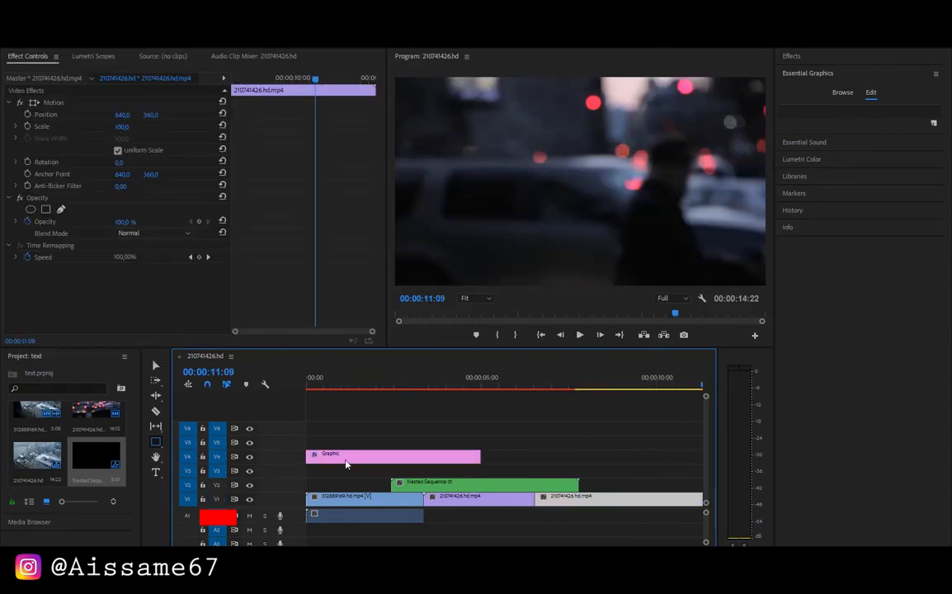
# Move the pasted graphic to track V3, align its start with the nested sequence and extend its end to match
pyautogui.click(404, 459)
pyautogui.moveTo(404, 459); pyautogui.dragTo(439, 471)
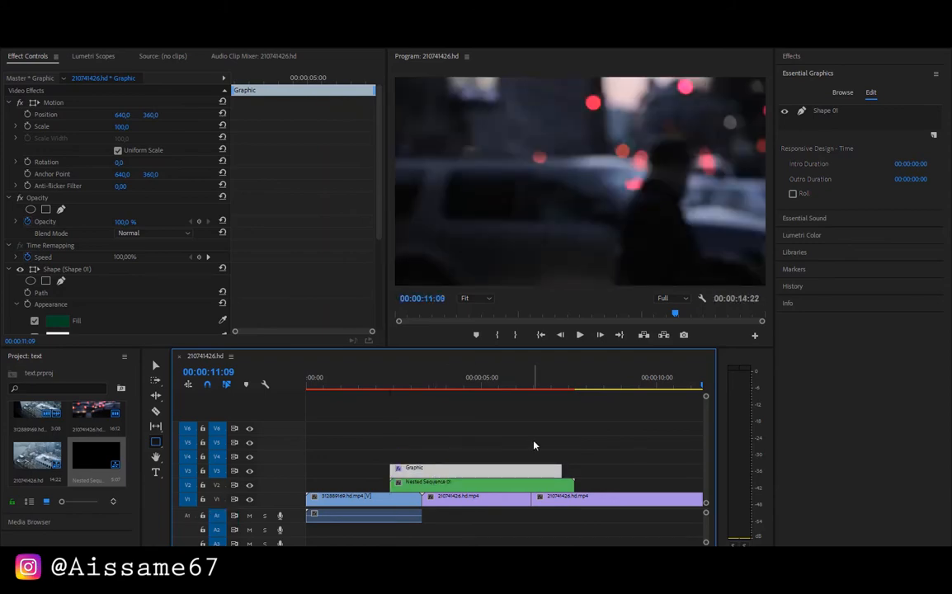
pyautogui.click(560, 467)
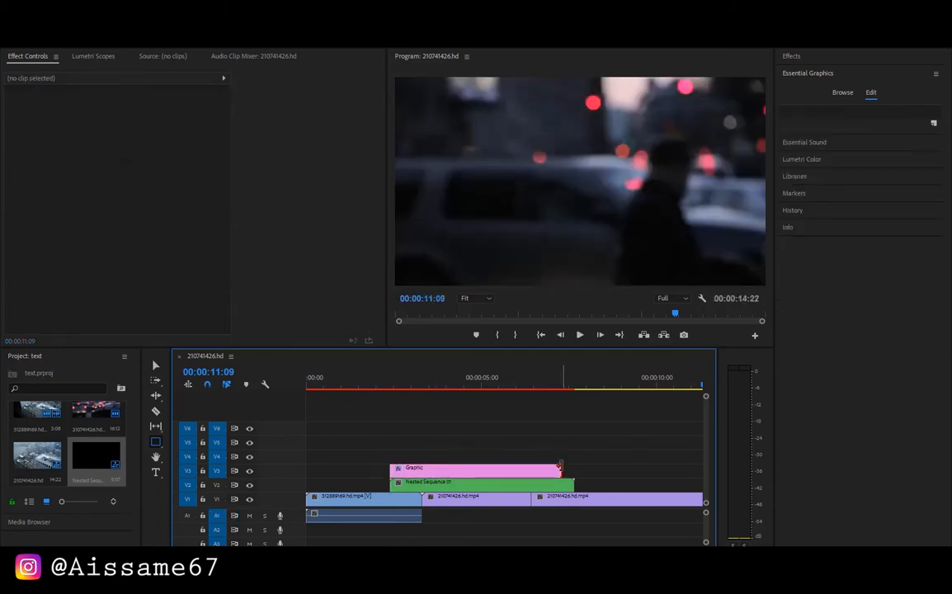
pyautogui.moveTo(566, 469); pyautogui.dragTo(575, 469)
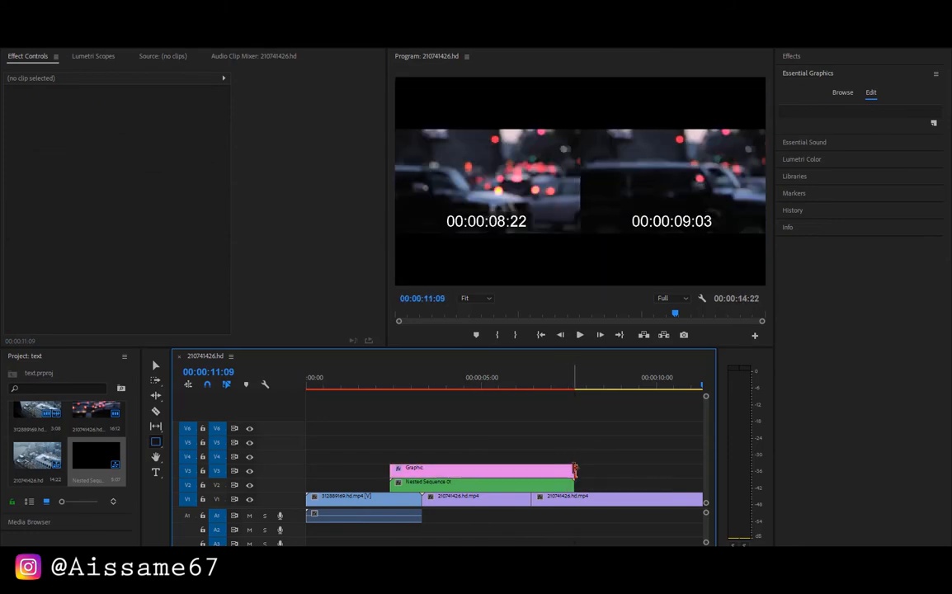
# Change the fill of the V3 graphic's shape to black
pyautogui.click(501, 476)
pyautogui.click(61, 323)
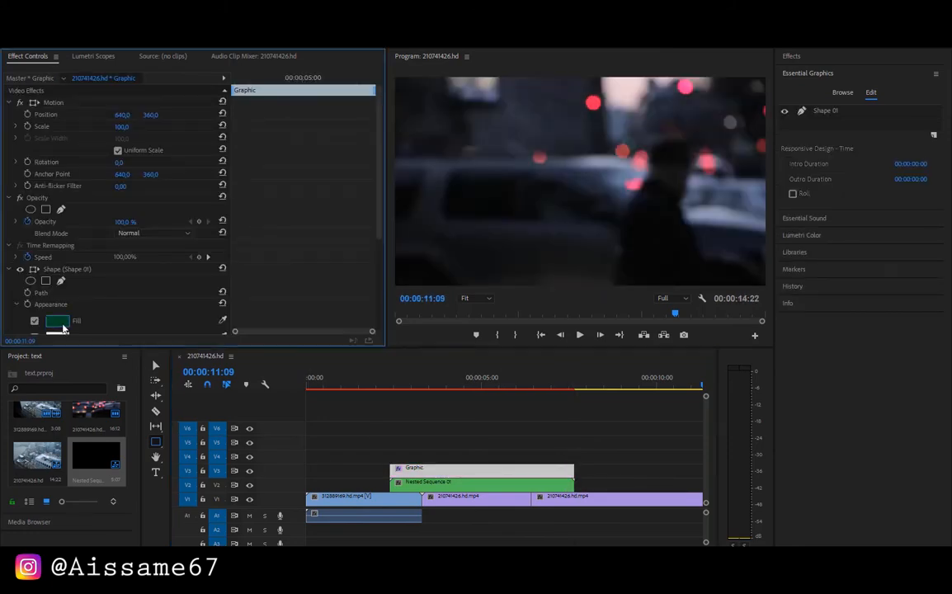
pyautogui.click(355, 238)
pyautogui.click(590, 229)
pyautogui.click(348, 439)
# Try starting the black V3 graphic later than the nested sequence and preview the spacing up to 00:00:04:06
pyautogui.moveTo(505, 385); pyautogui.dragTo(426, 387)
pyautogui.moveTo(453, 472); pyautogui.dragTo(469, 472)
pyautogui.click(434, 387)
pyautogui.moveTo(436, 387); pyautogui.dragTo(441, 389)
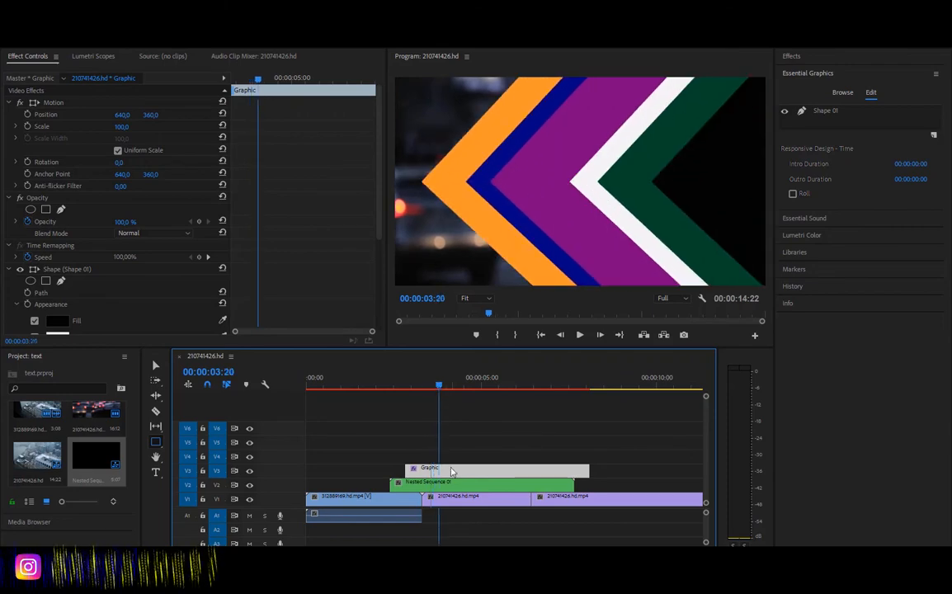
pyautogui.moveTo(451, 472); pyautogui.dragTo(462, 472)
pyautogui.moveTo(439, 386); pyautogui.dragTo(443, 388)
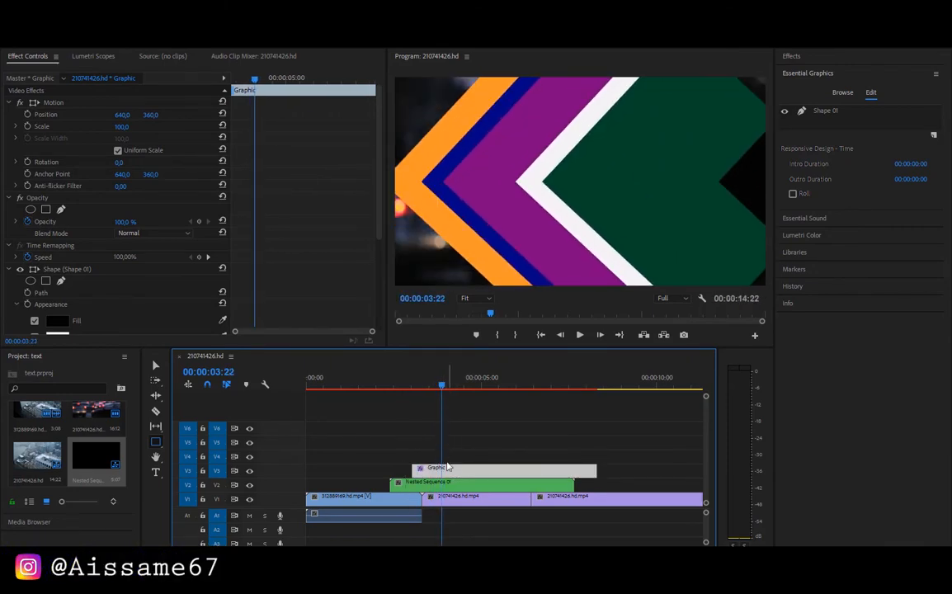
pyautogui.moveTo(452, 472); pyautogui.dragTo(440, 471)
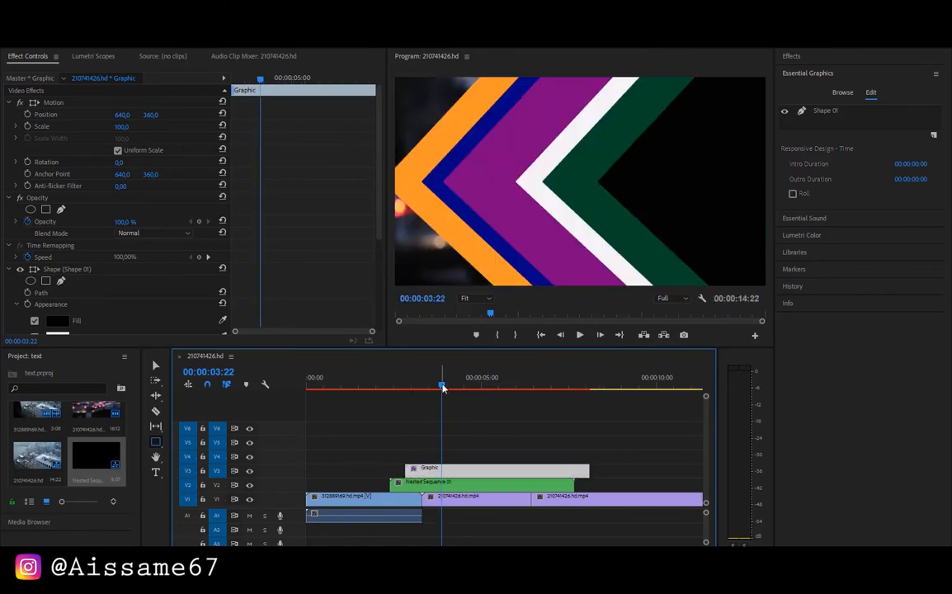
pyautogui.moveTo(442, 389); pyautogui.dragTo(456, 392)
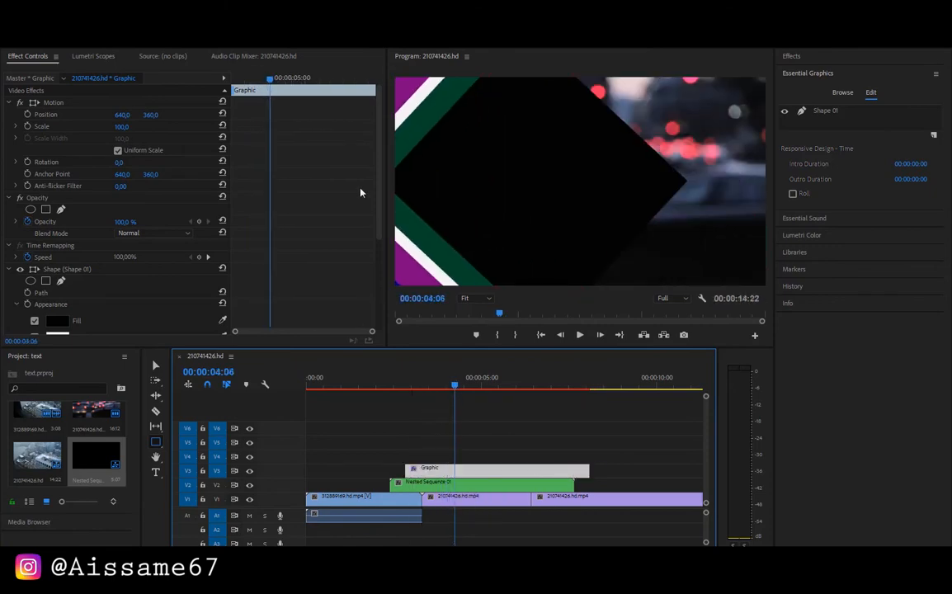
# Increase the horizontal position at the black shape's first position keyframe and preview the sweep up to 00:00:04:02
pyautogui.moveTo(378, 206); pyautogui.dragTo(373, 315)
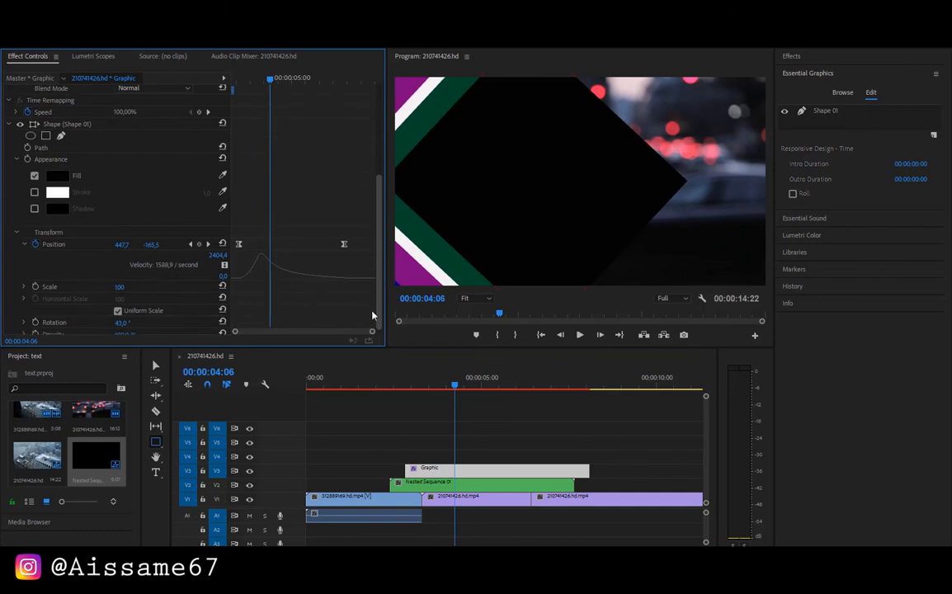
pyautogui.click(191, 244)
pyautogui.moveTo(120, 245); pyautogui.dragTo(165, 245)
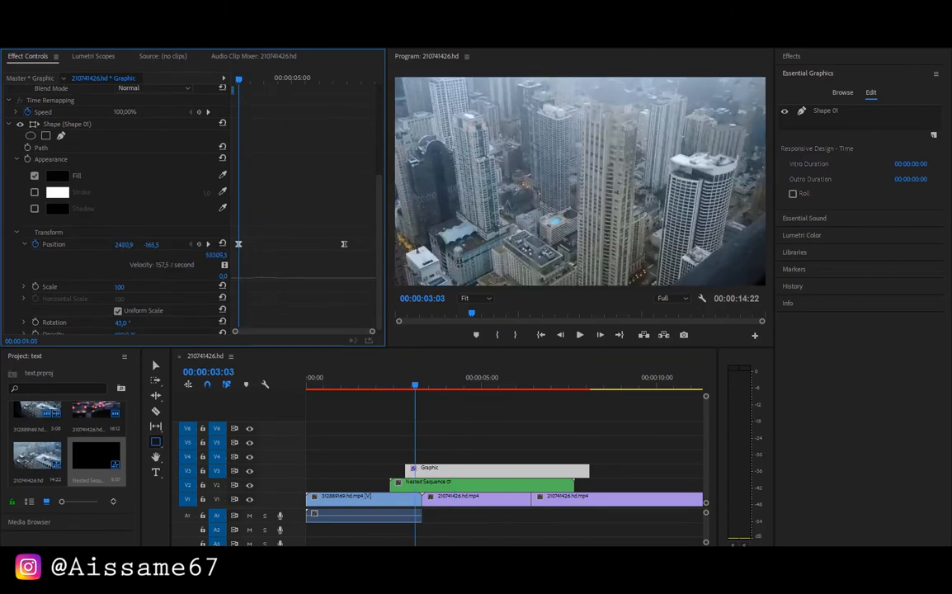
pyautogui.moveTo(165, 245); pyautogui.dragTo(193, 114)
pyautogui.moveTo(239, 83); pyautogui.dragTo(278, 79)
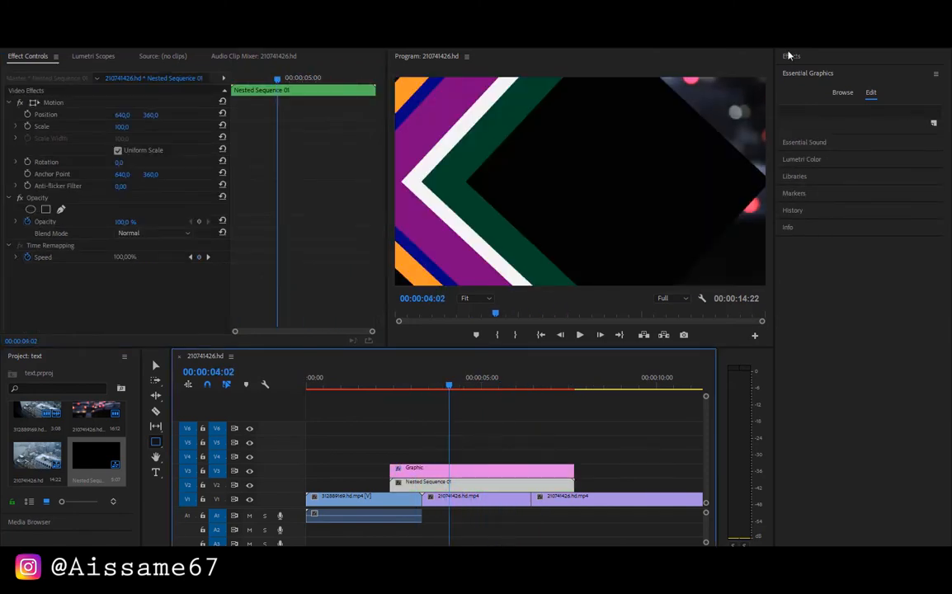
# Search the effects for Track Matte Key and apply it to the nested sequence on V2
pyautogui.click(789, 55)
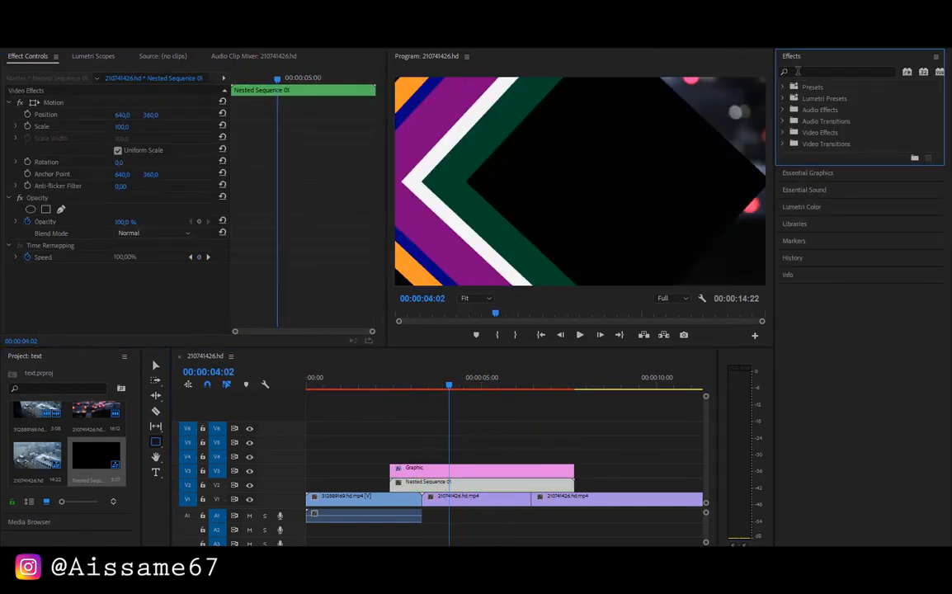
pyautogui.click(797, 71)
pyautogui.write('tra')
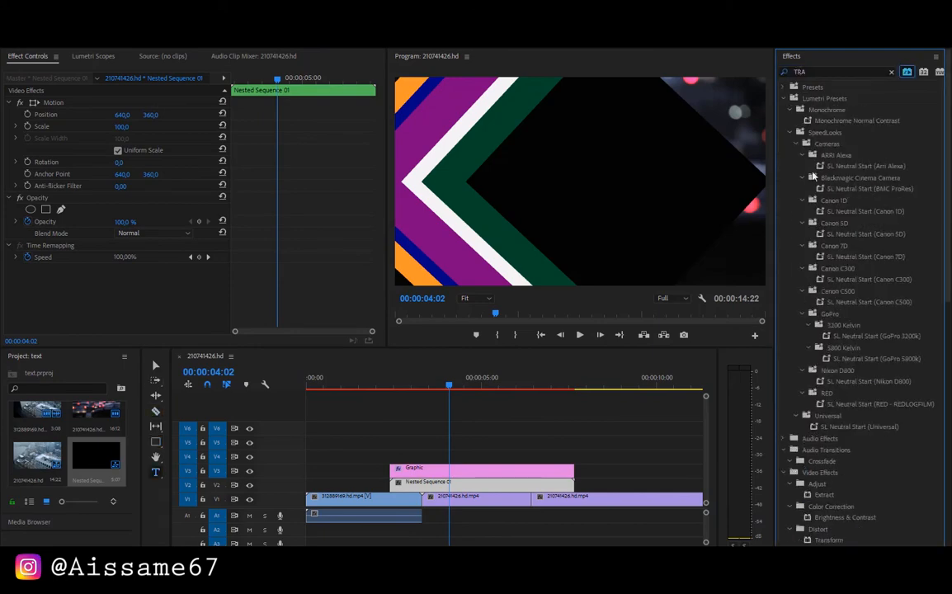
pyautogui.click(812, 72)
pyautogui.write('CK')
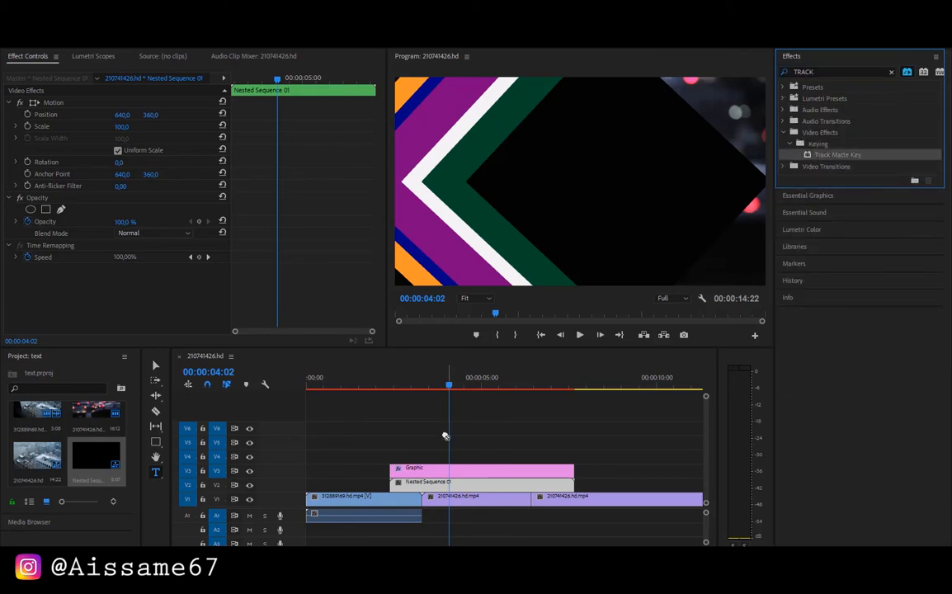
pyautogui.moveTo(444, 436); pyautogui.dragTo(445, 482)
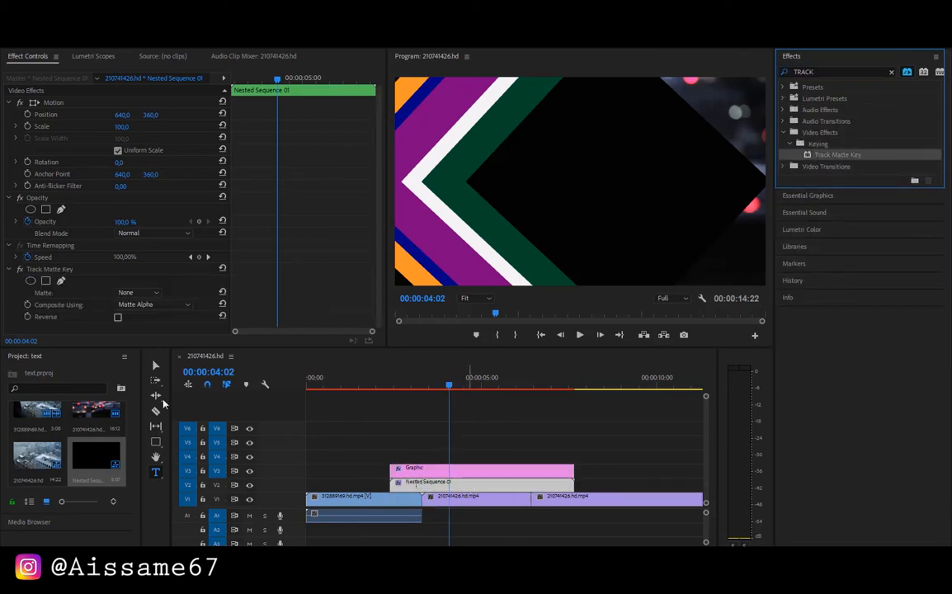
# Set the Track Matte Key's matte to Video 3, turn on Reverse and preview the sweep at 00:00:04:00
pyautogui.click(148, 293)
pyautogui.click(146, 359)
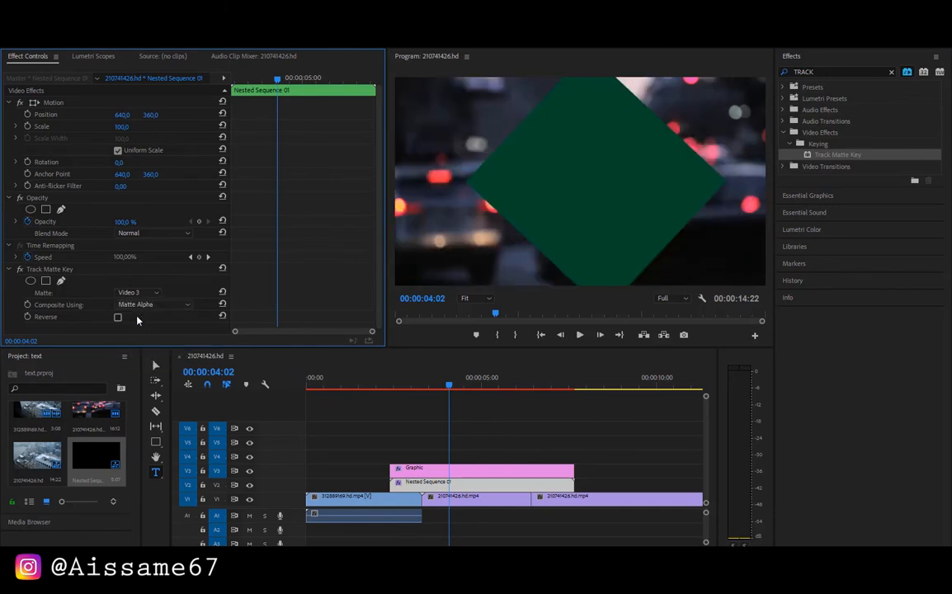
pyautogui.click(118, 317)
pyautogui.moveTo(451, 394)
pyautogui.mouseDown()
pyautogui.moveTo(408, 393)
pyautogui.moveTo(444, 401)
pyautogui.moveTo(448, 389)
pyautogui.mouseUp()
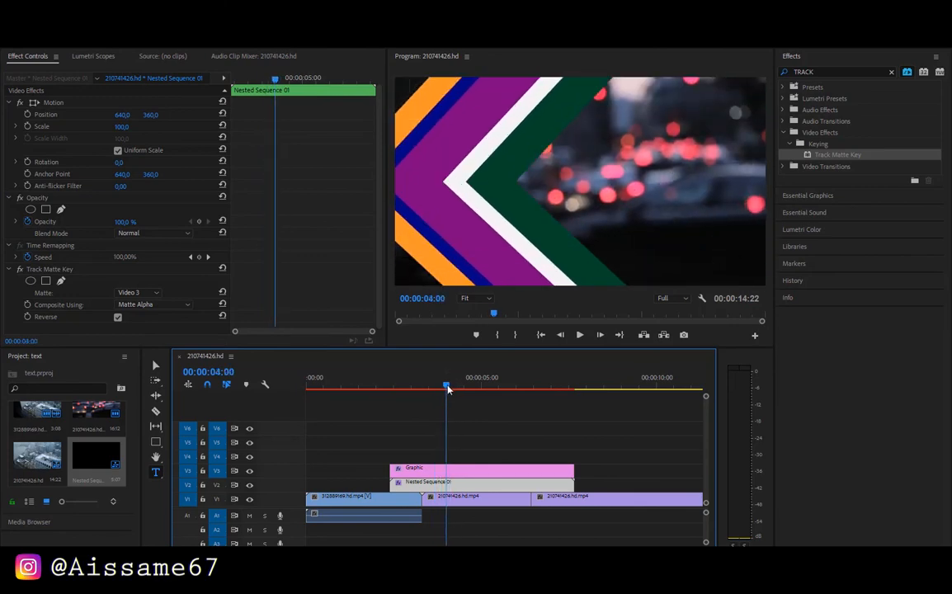
# Shift the V3 graphic one frame later to start at 00:00:02:11 and preview the transition up to 00:00:03:24
pyautogui.moveTo(428, 473); pyautogui.dragTo(430, 476)
pyautogui.moveTo(446, 386); pyautogui.dragTo(394, 389)
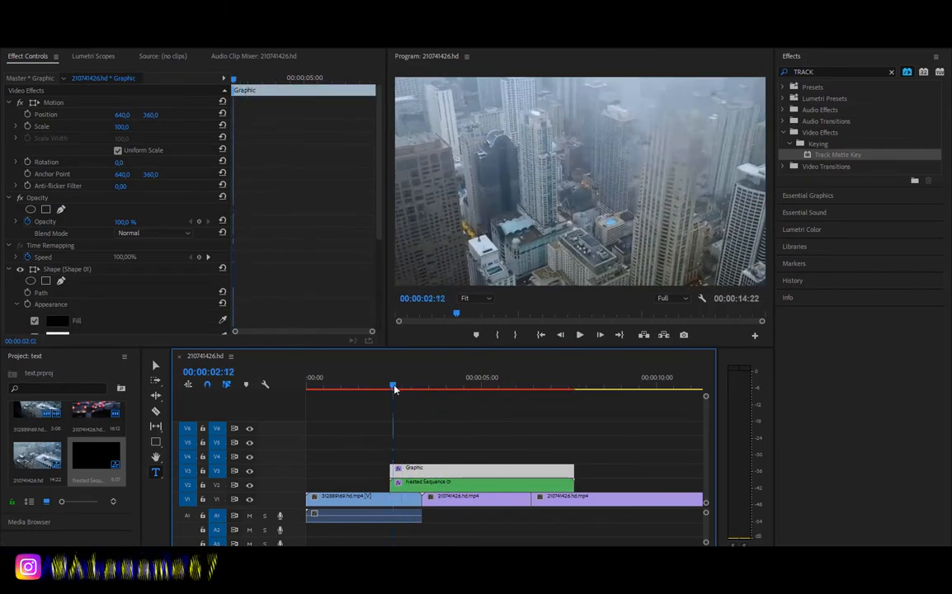
pyautogui.moveTo(396, 547); pyautogui.dragTo(204, 545)
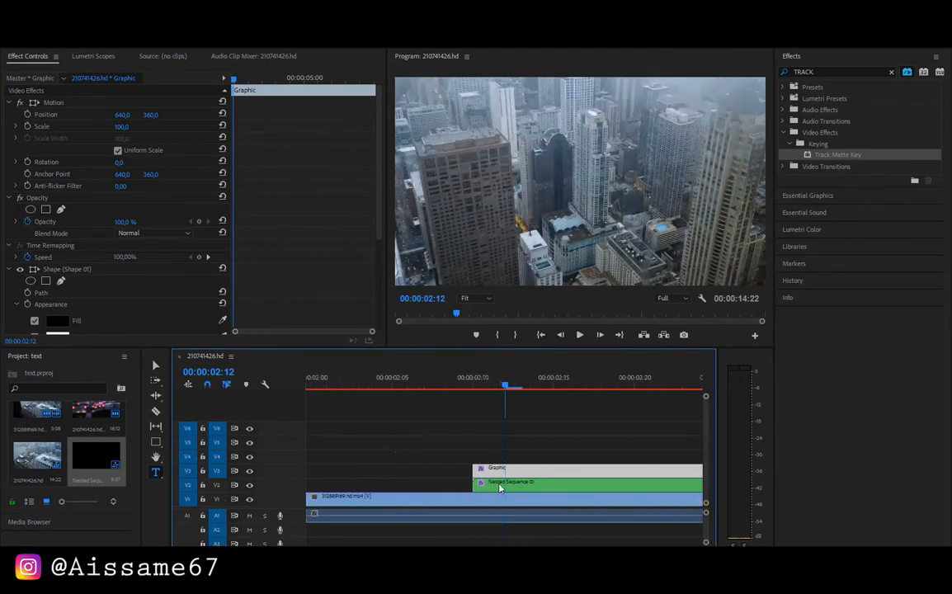
pyautogui.moveTo(497, 472); pyautogui.dragTo(513, 472)
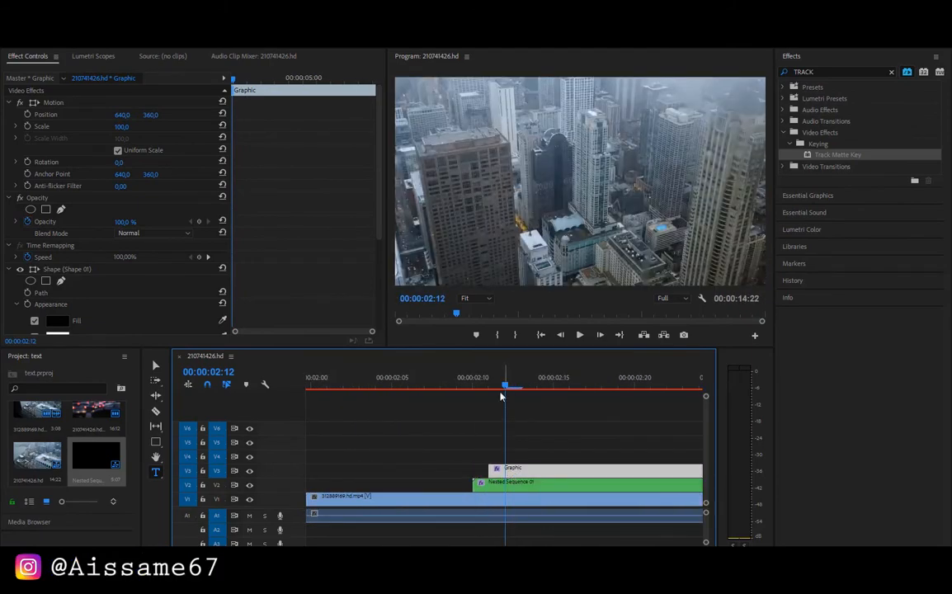
pyautogui.moveTo(501, 396); pyautogui.dragTo(823, 379)
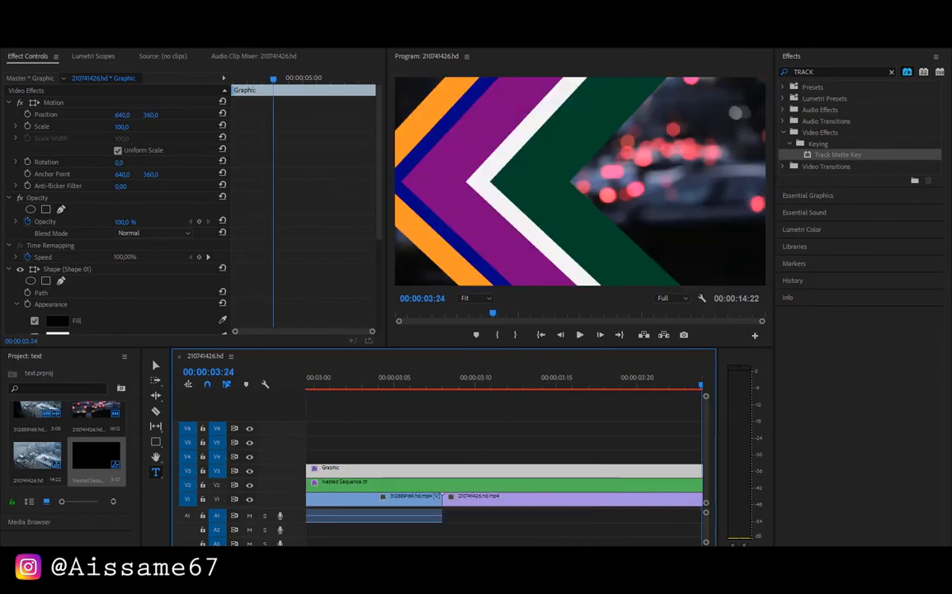
# Select the V3 graphic together with the nested sequence on V2 and nest them into one sequence
pyautogui.press('-')
pyautogui.press('-')
pyautogui.press('-')
pyautogui.press('-')
pyautogui.press('-')
pyautogui.press('-')
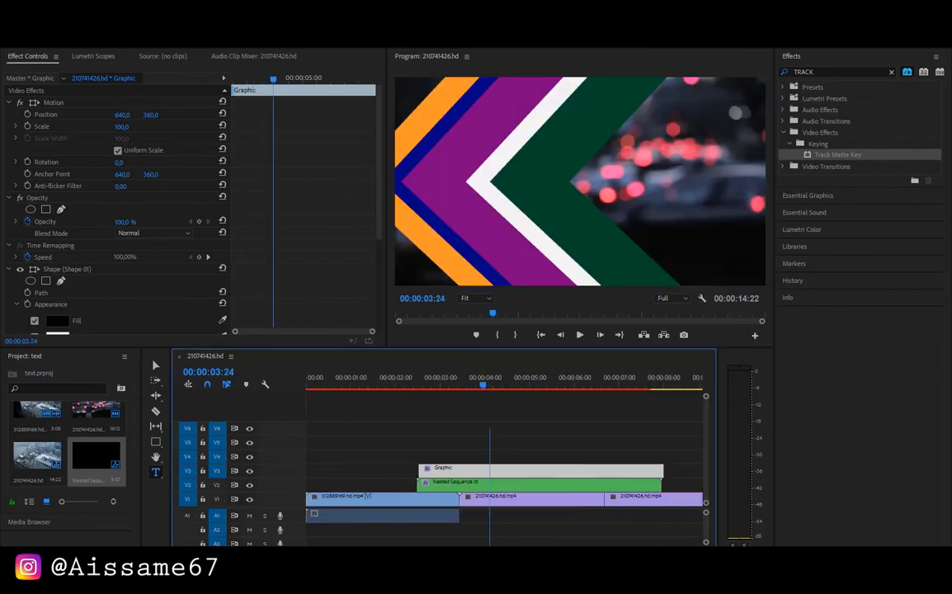
pyautogui.moveTo(363, 470); pyautogui.dragTo(380, 483)
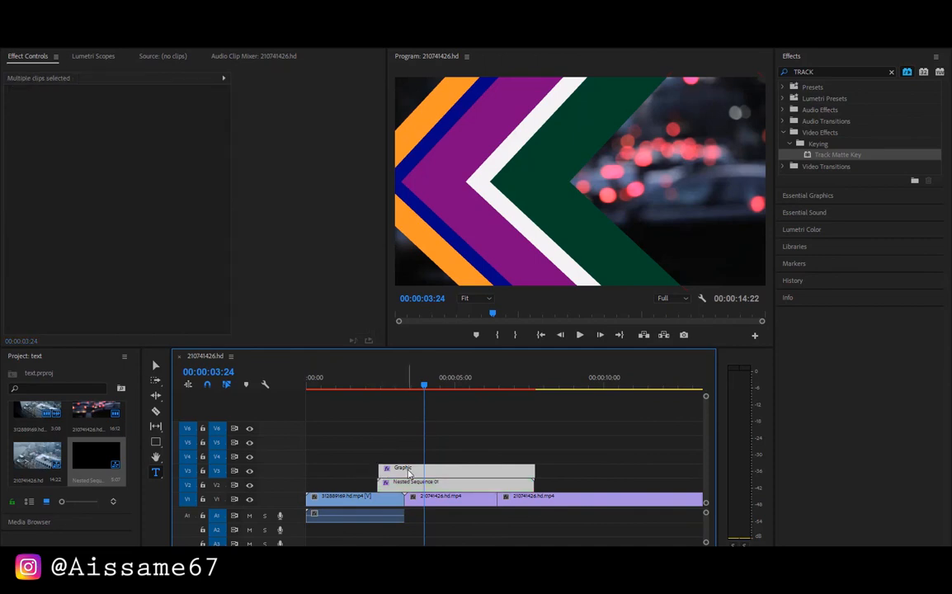
pyautogui.rightClick(409, 473)
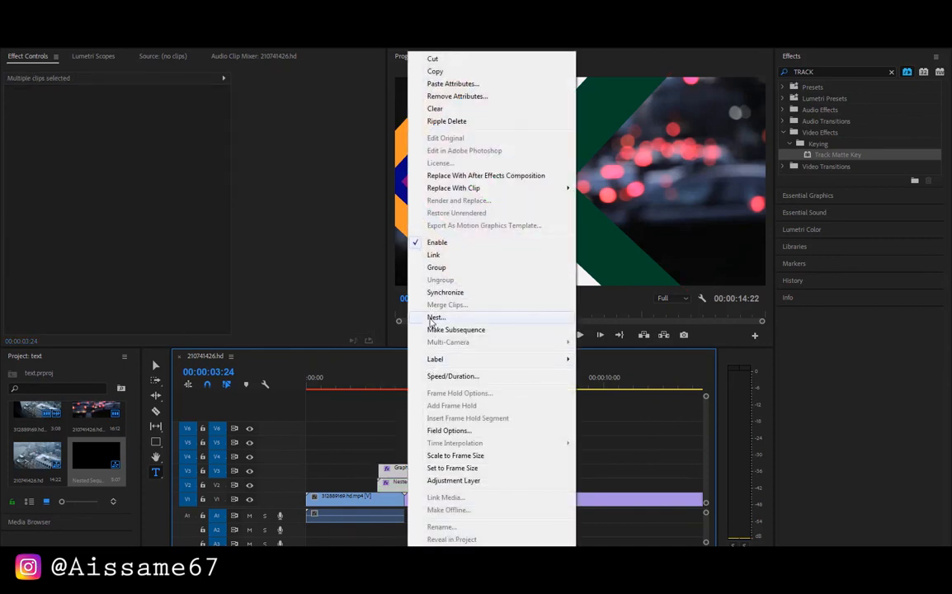